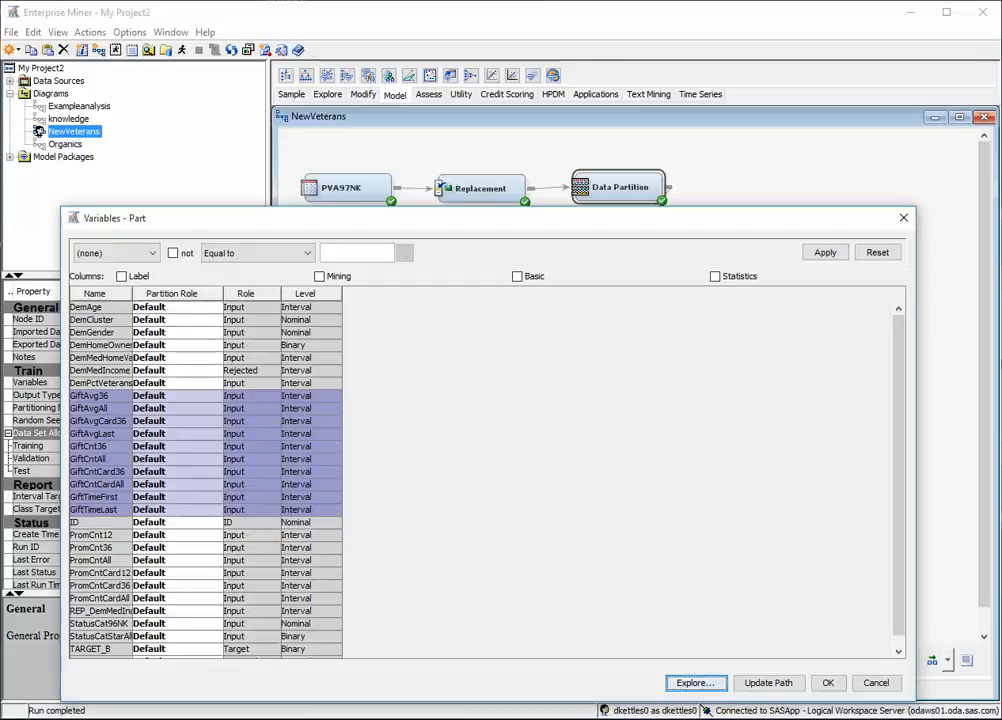
Explore the histograms of the selected gift variables and inspect the first bar of the GiftAvgAll distribution.
{"action": "left_click", "coordinate": [696, 683]}
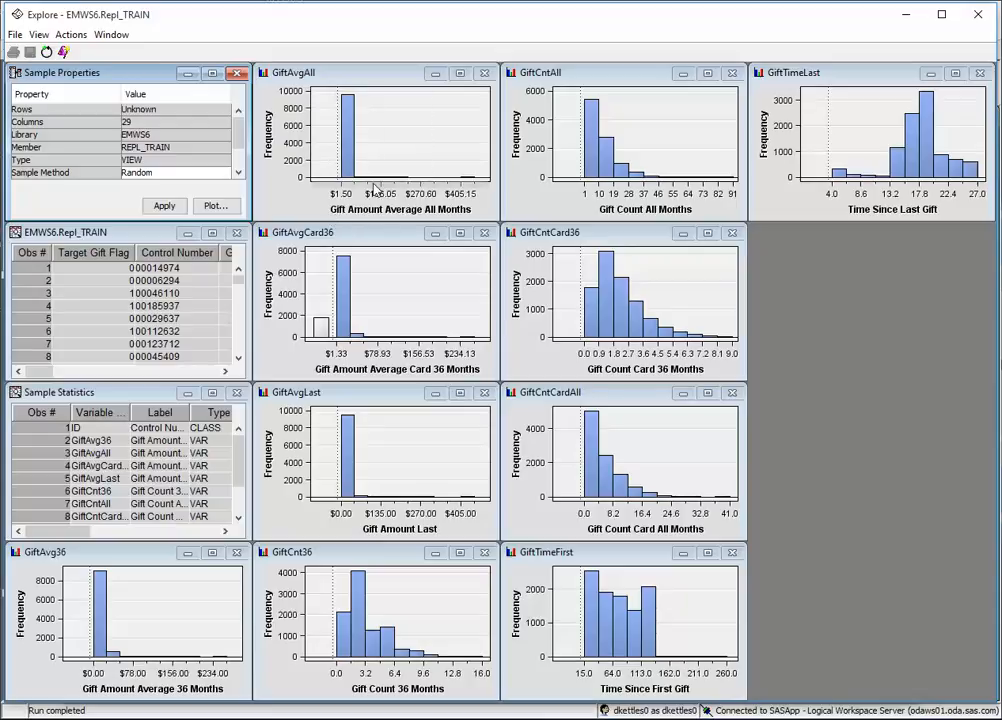
{"action": "mouse_move", "coordinate": [348, 177]}
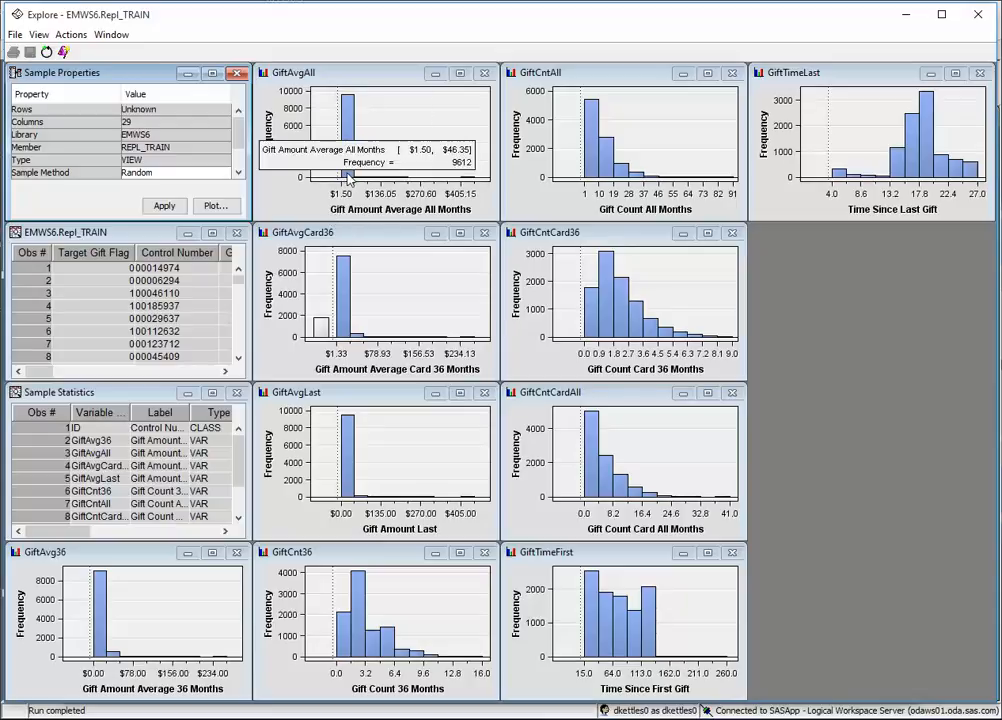
{"action": "left_click", "coordinate": [348, 177]}
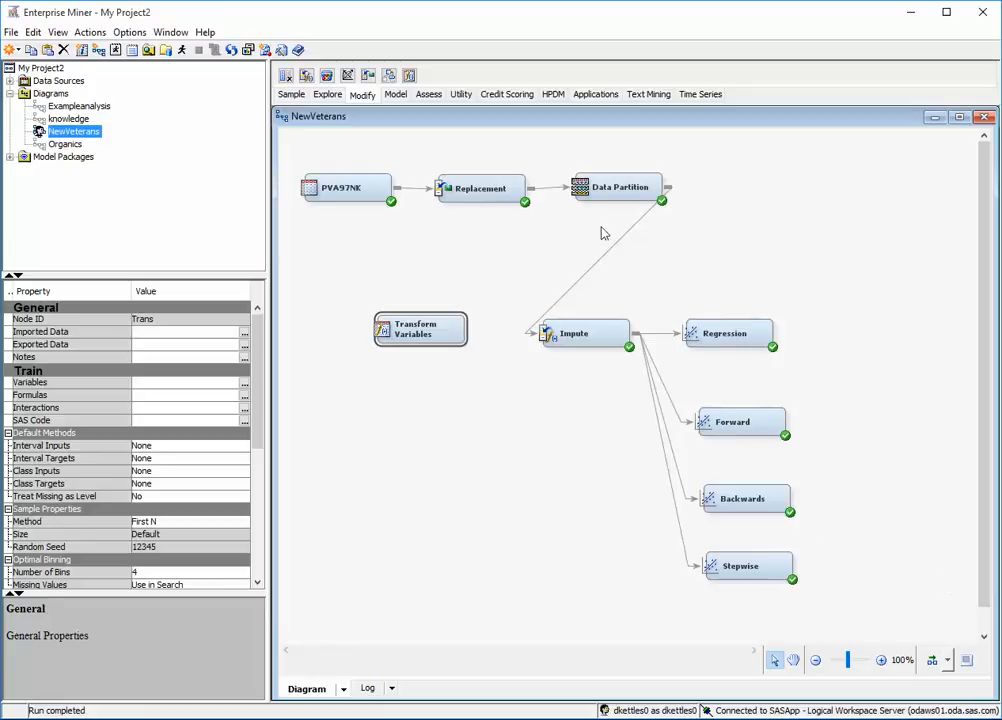
Remove the link between Data Partition and Impute, and connect Data Partition through Transform Variables to Impute.
{"action": "left_click", "coordinate": [645, 220]}
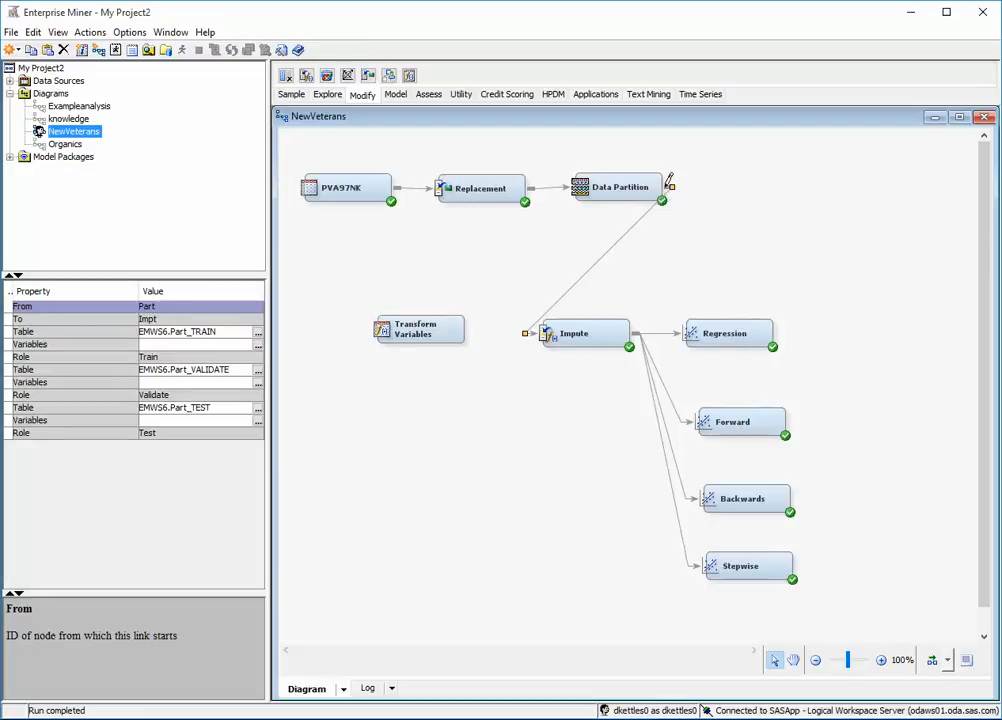
{"action": "left_click_drag", "start_coordinate": [671, 187], "coordinate": [390, 245]}
{"action": "key", "text": "Delete"}
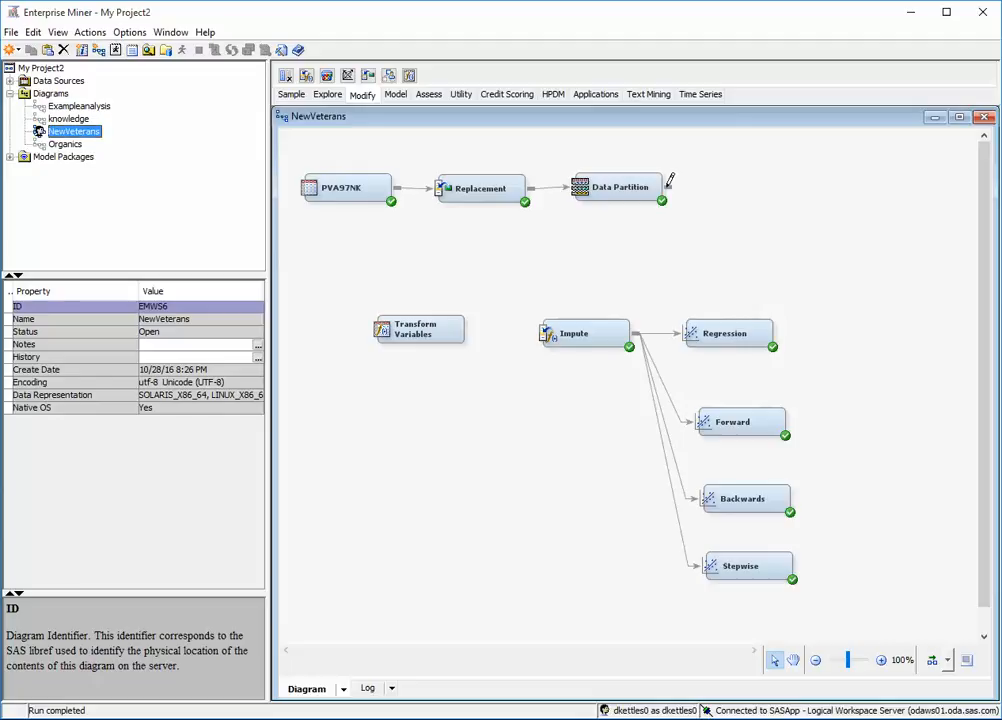
{"action": "left_click_drag", "start_coordinate": [669, 181], "coordinate": [385, 330]}
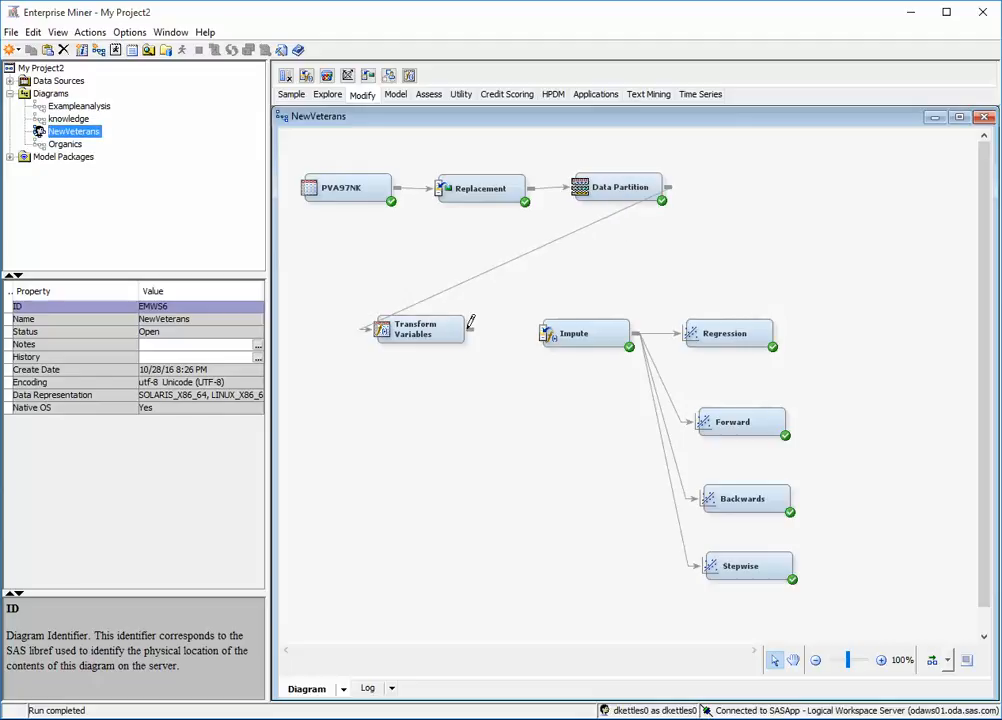
{"action": "left_click_drag", "start_coordinate": [470, 322], "coordinate": [564, 330]}
In the Transform Variables node, set the method to Log for the variables GiftAvg36 through GiftCntCardAll and confirm.
{"action": "left_click", "coordinate": [406, 325]}
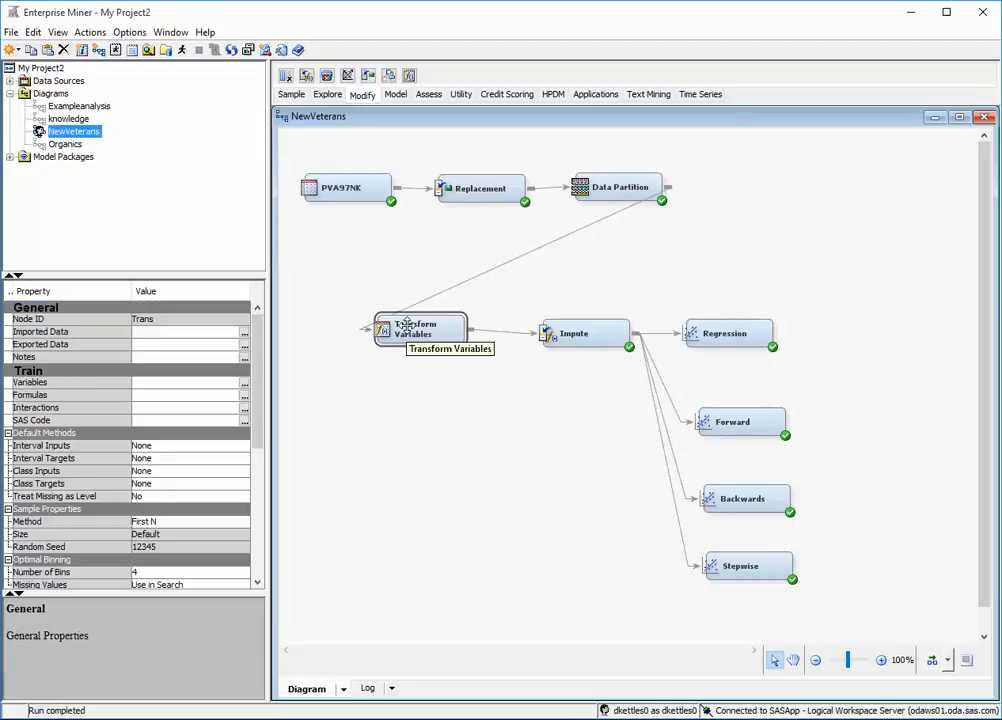
{"action": "left_click", "coordinate": [244, 386]}
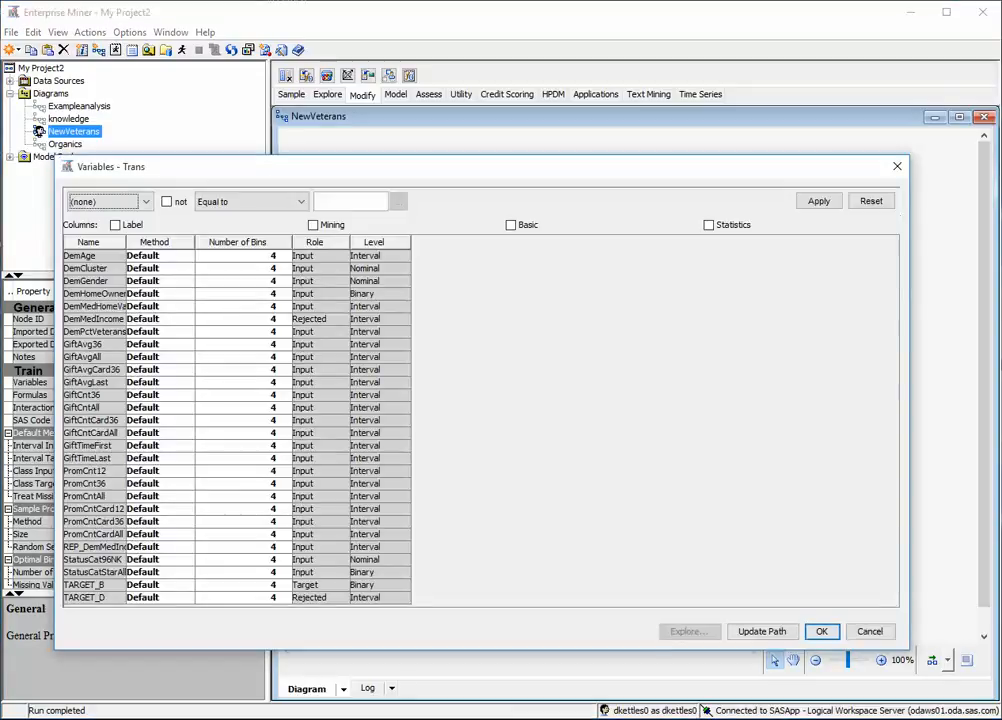
{"action": "left_click", "coordinate": [84, 346]}
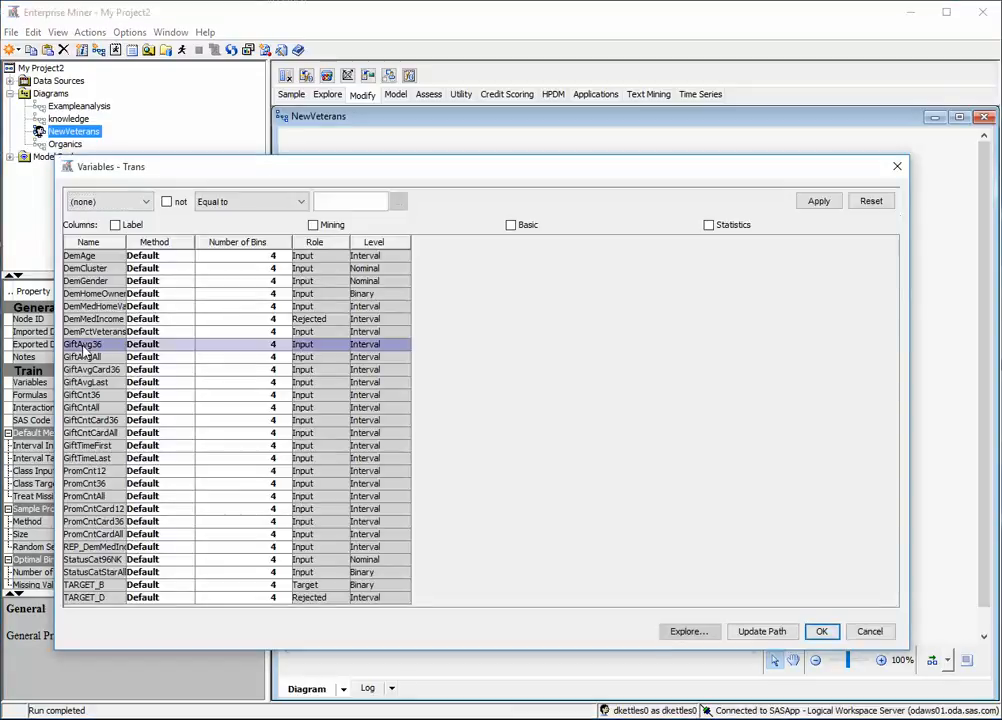
{"action": "left_click", "coordinate": [88, 437], "text": "shift"}
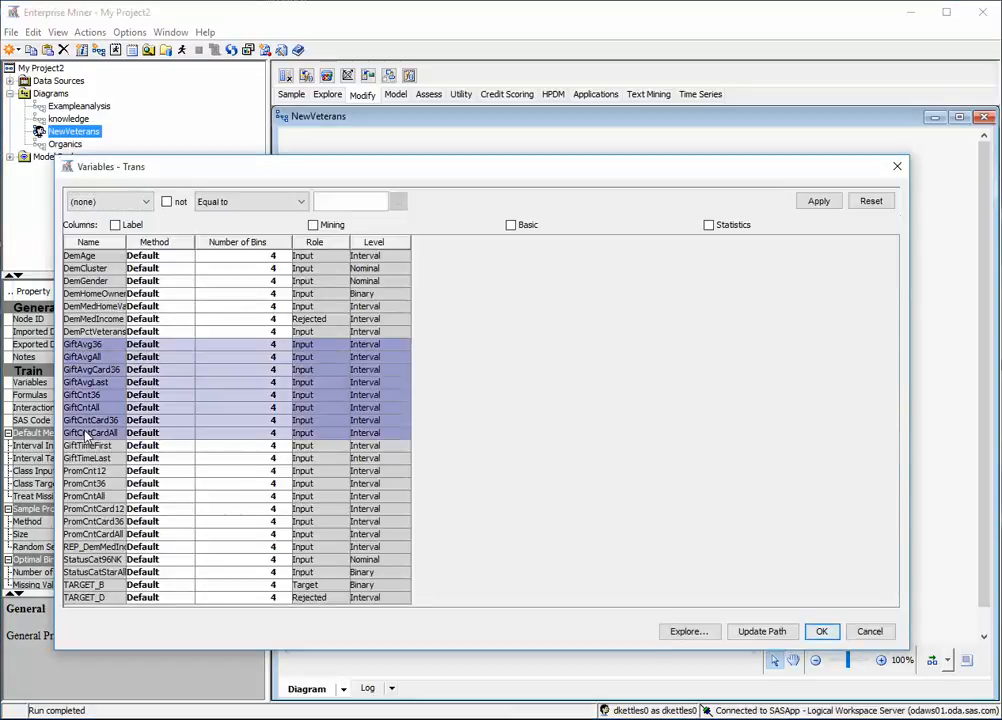
{"action": "left_click", "coordinate": [156, 346]}
{"action": "scroll", "coordinate": [188, 396], "scroll_direction": "down", "scroll_amount": 1}
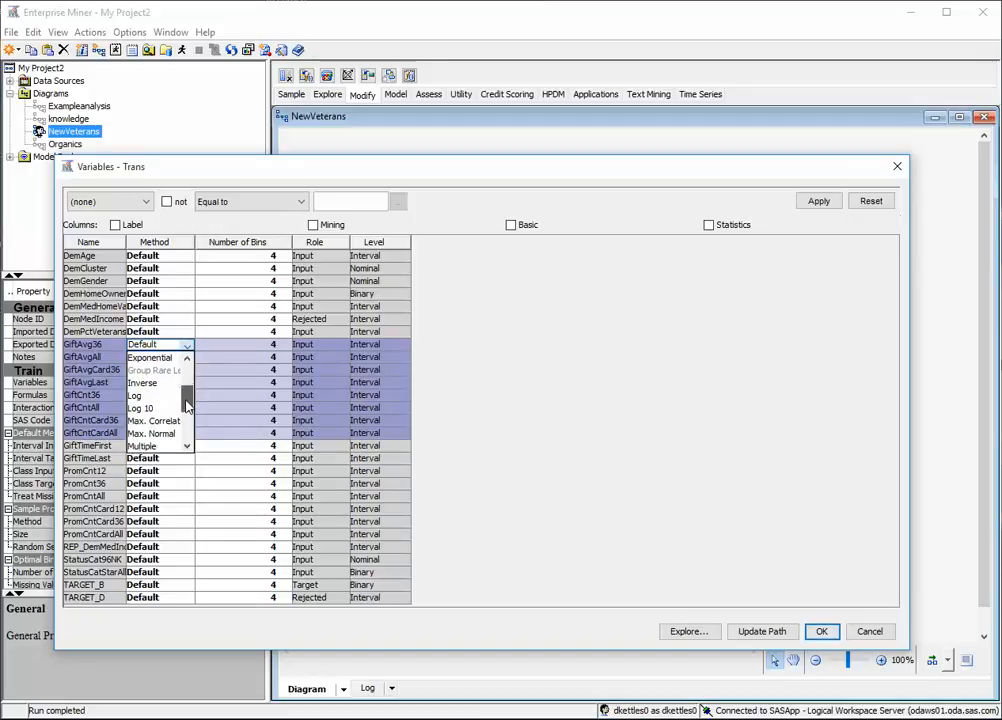
{"action": "left_click", "coordinate": [150, 396]}
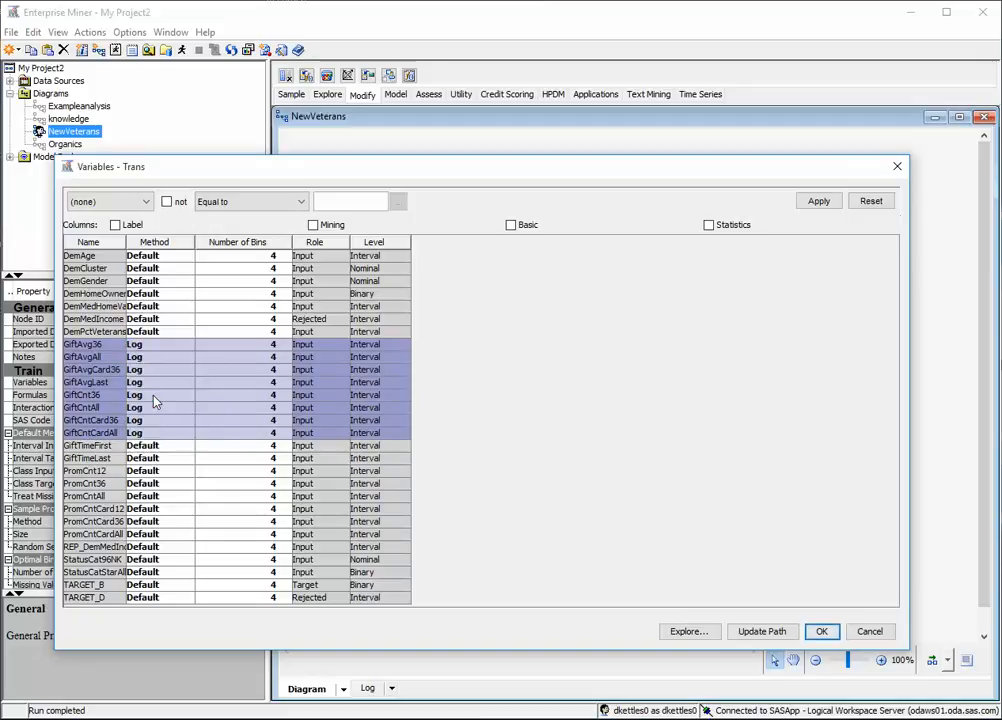
{"action": "left_click", "coordinate": [825, 633]}
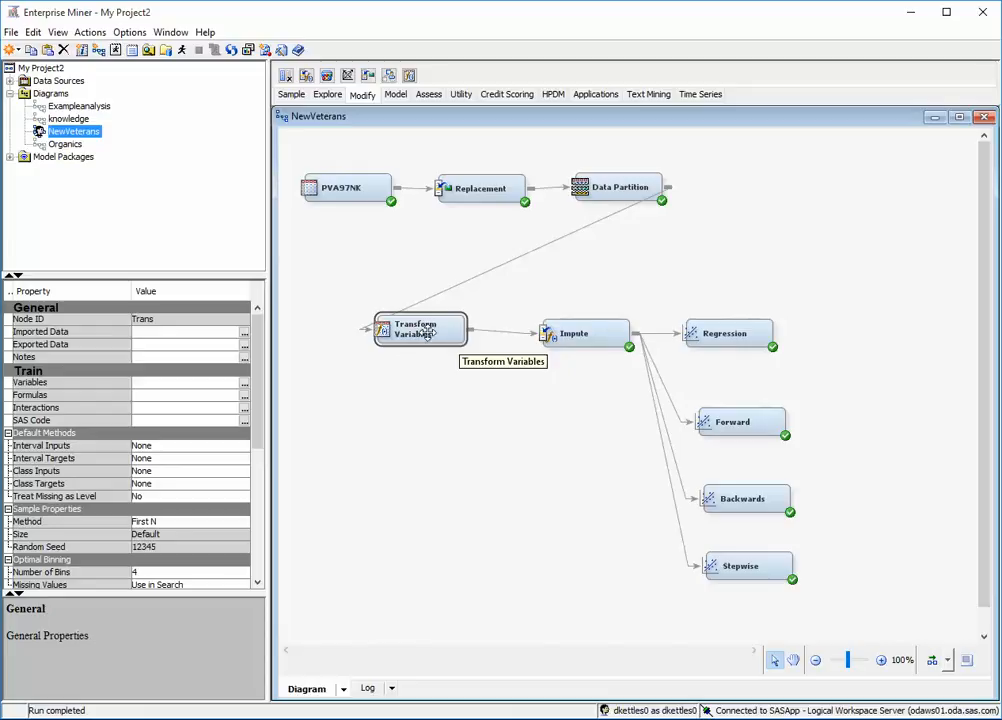
Run the diagram path through the Stepwise regression node, accepting that open results windows close.
{"action": "right_click", "coordinate": [753, 566]}
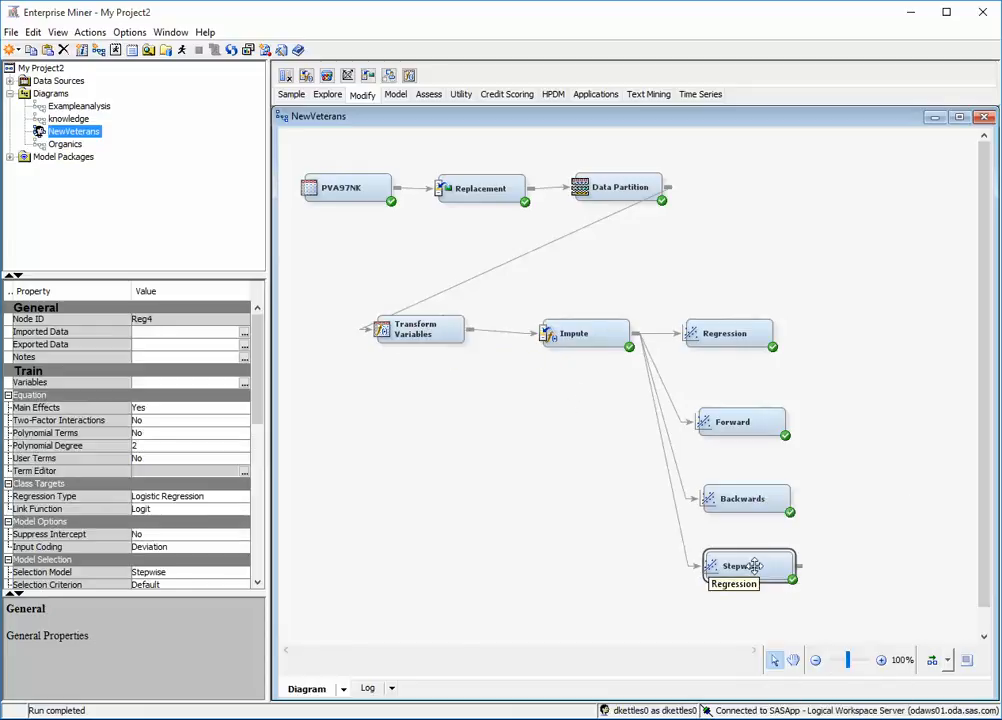
{"action": "right_click", "coordinate": [757, 567]}
{"action": "left_click", "coordinate": [790, 551]}
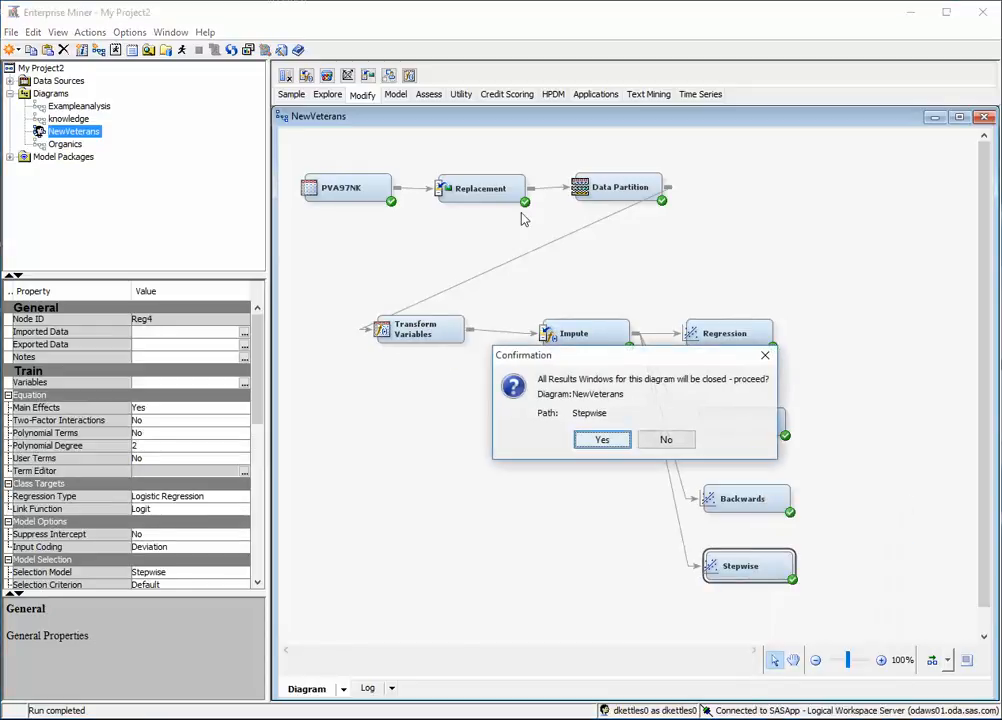
{"action": "left_click", "coordinate": [600, 438]}
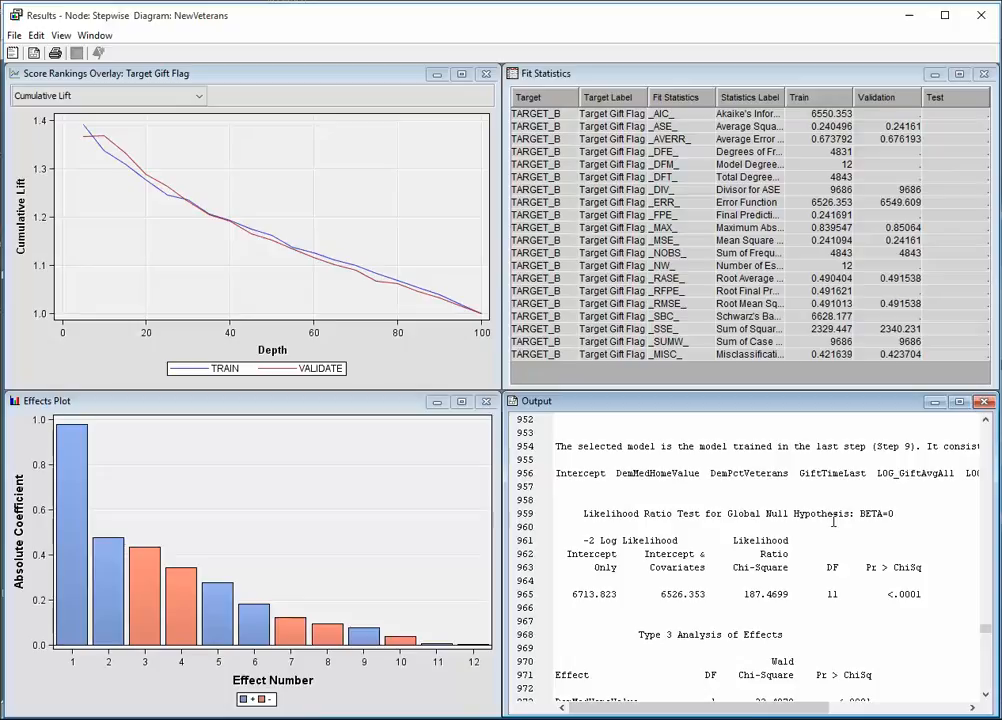
Enlarge the Stepwise output and examine the likelihood ratio chi-square and the Type 3 Analysis of Effects.
{"action": "left_click", "coordinate": [959, 402]}
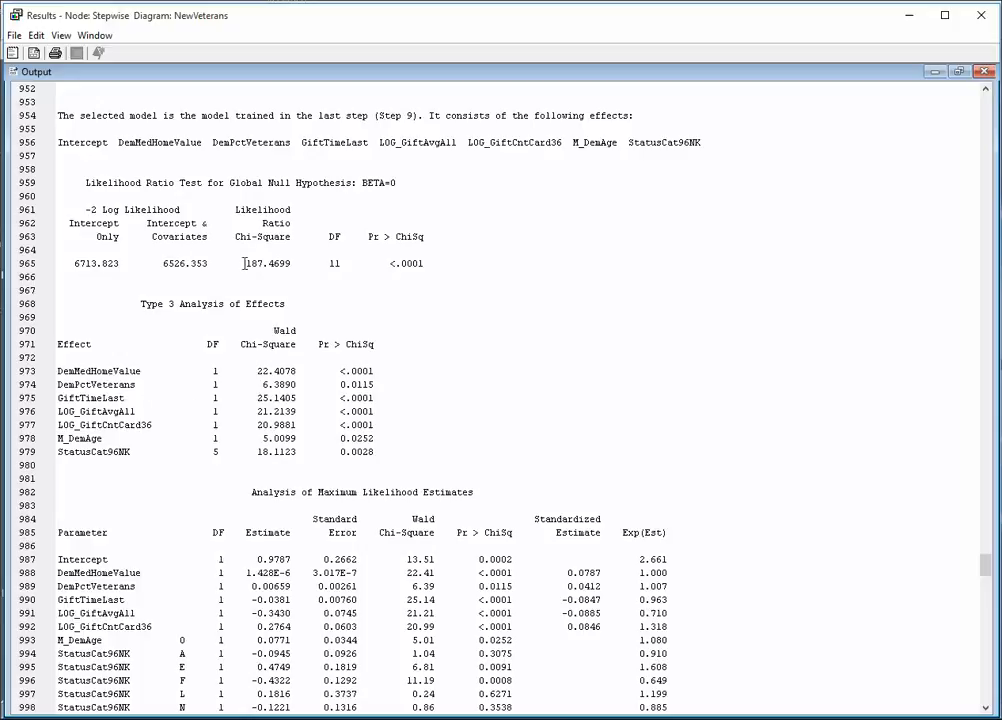
{"action": "left_click_drag", "start_coordinate": [246, 264], "coordinate": [292, 266]}
{"action": "left_click", "coordinate": [278, 290]}
{"action": "left_click_drag", "start_coordinate": [58, 369], "coordinate": [384, 447]}
{"action": "left_click", "coordinate": [384, 447]}
Examine the LOG_GiftAvgAll and LOG_GiftCntCard36 effects and their p-values in the Type 3 analysis.
{"action": "double_click", "coordinate": [80, 411]}
{"action": "double_click", "coordinate": [90, 425]}
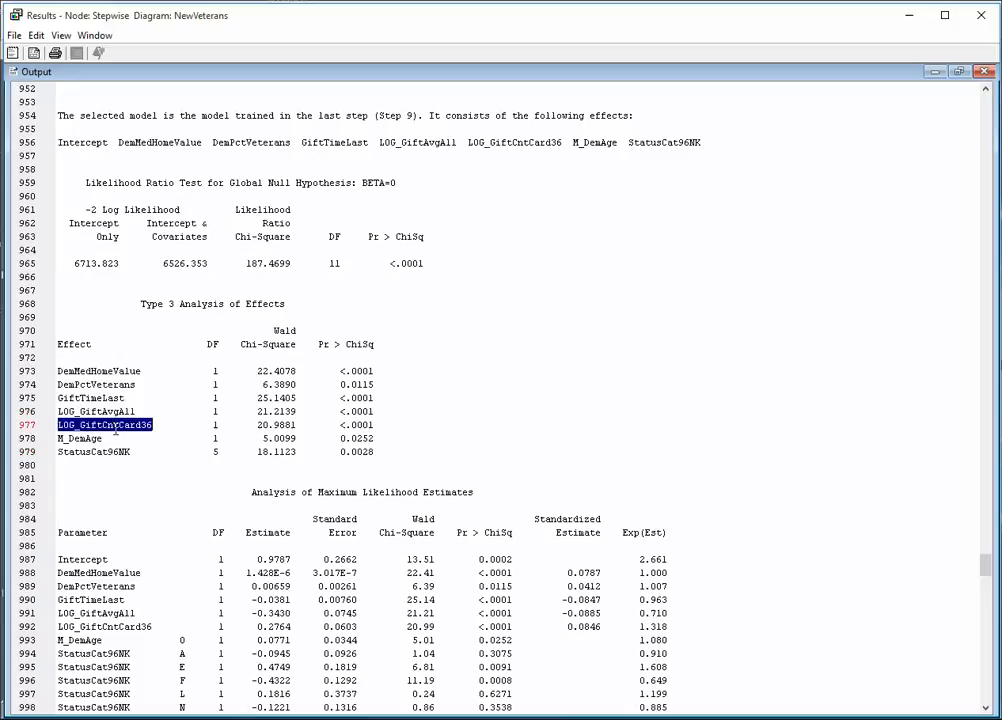
{"action": "left_click", "coordinate": [92, 438]}
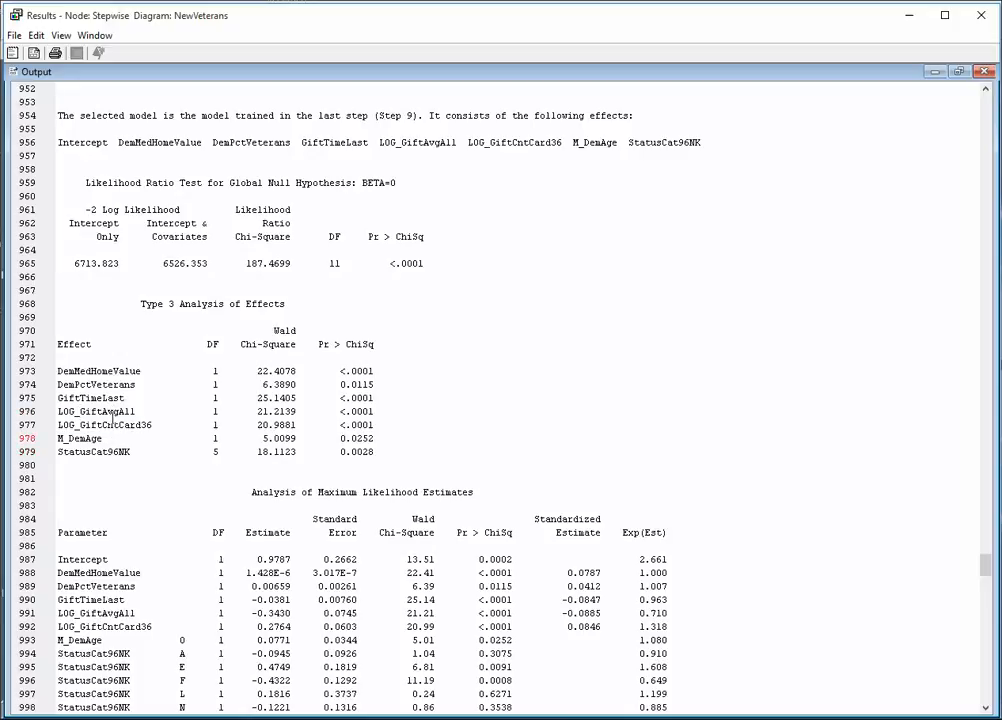
{"action": "left_click", "coordinate": [84, 411]}
{"action": "left_click", "coordinate": [102, 439]}
{"action": "left_click_drag", "start_coordinate": [375, 412], "coordinate": [340, 425]}
{"action": "left_click", "coordinate": [380, 430]}
{"action": "left_click", "coordinate": [100, 425]}
{"action": "left_click", "coordinate": [86, 438]}
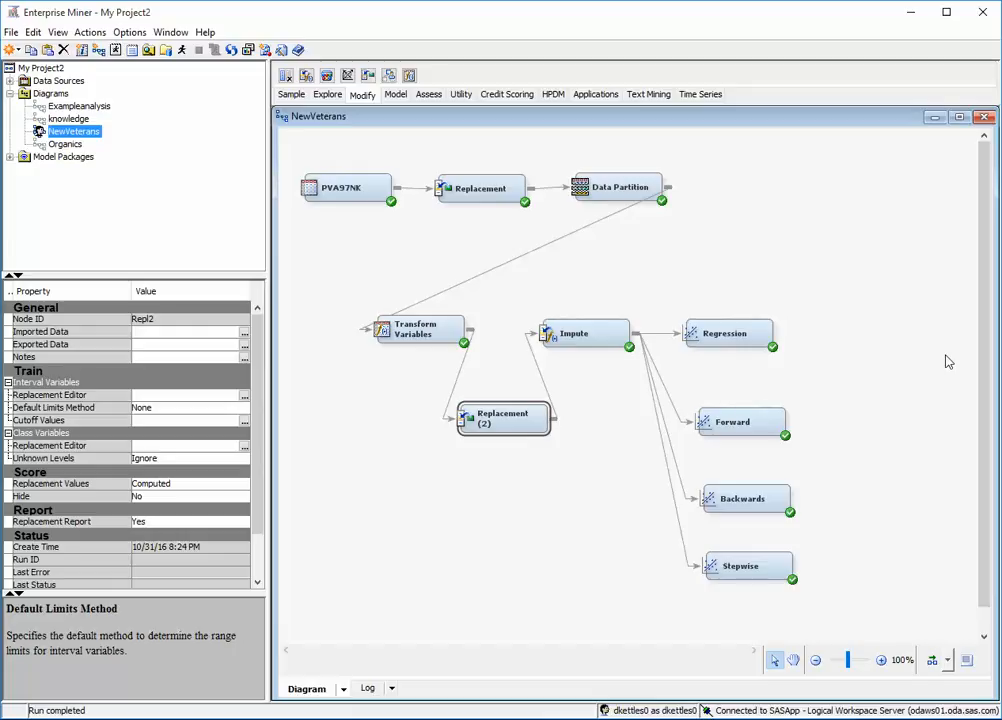
Review the property settings of the first Replacement node and of the Impute node.
{"action": "left_click", "coordinate": [488, 199]}
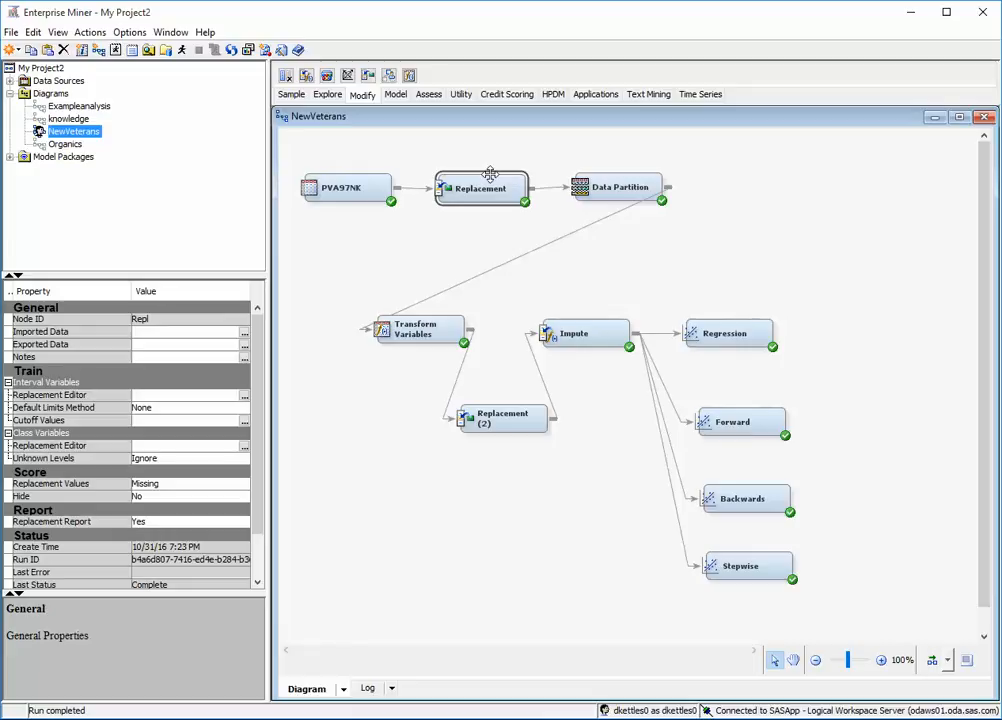
{"action": "left_click", "coordinate": [552, 332]}
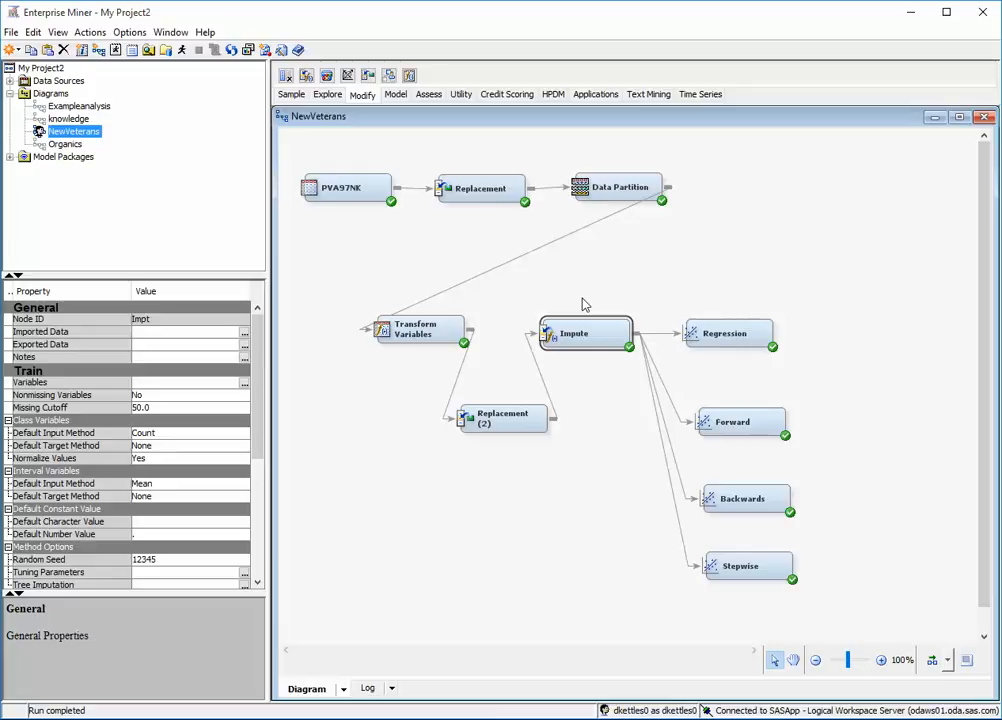
Open the class variables replacement editor of the Replacement (2) node and browse to the StatusCat96NK levels.
{"action": "left_click", "coordinate": [498, 420]}
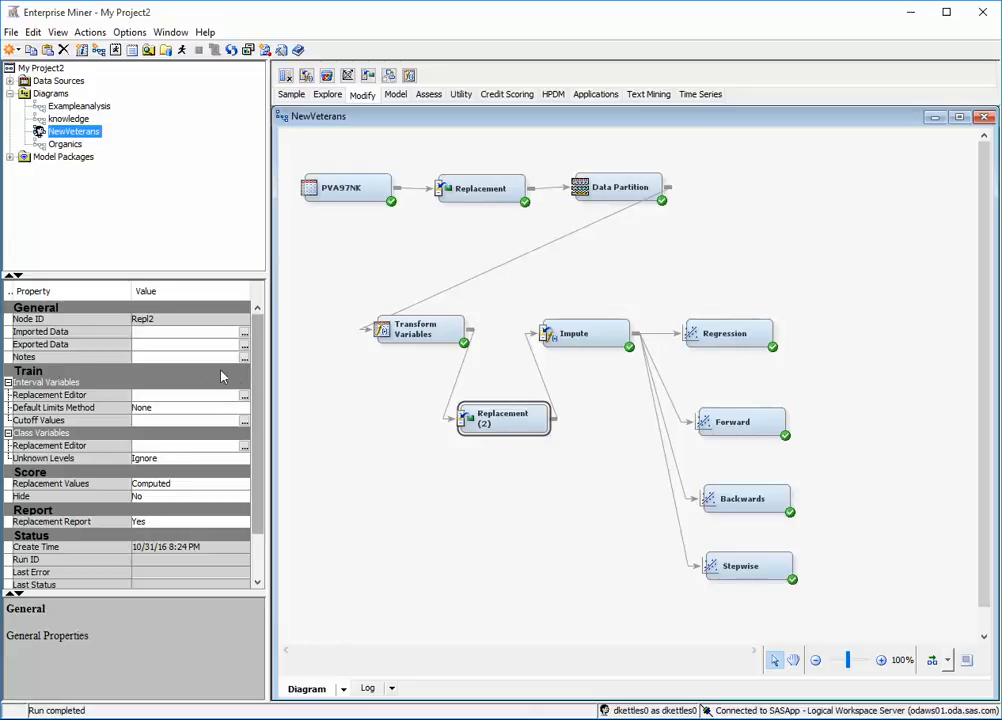
{"action": "left_click", "coordinate": [161, 411]}
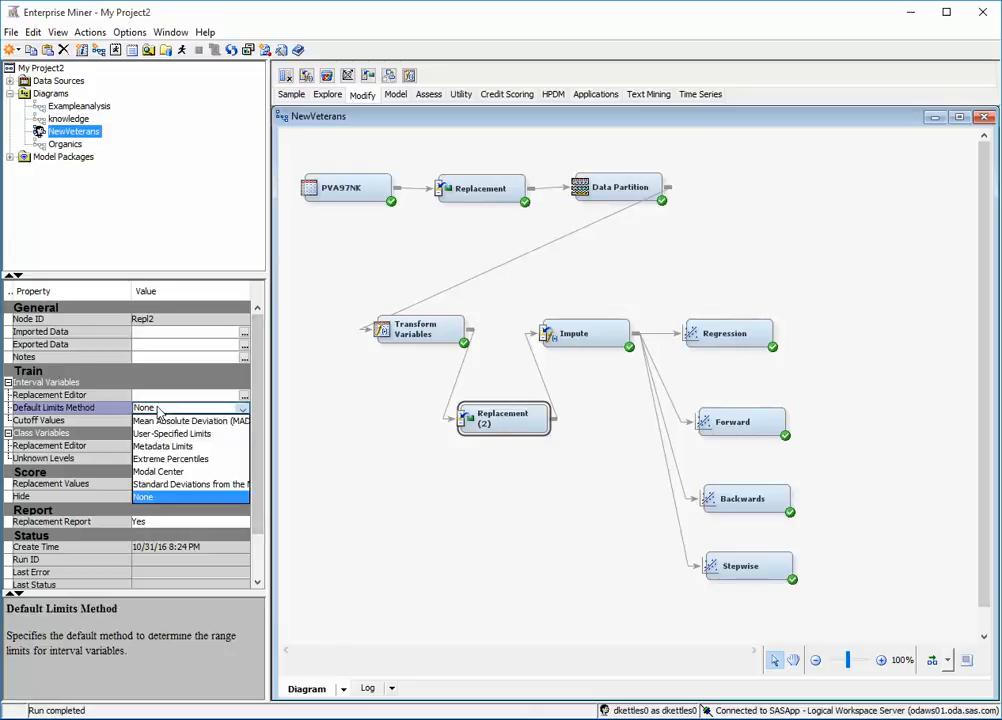
{"action": "left_click", "coordinate": [160, 412]}
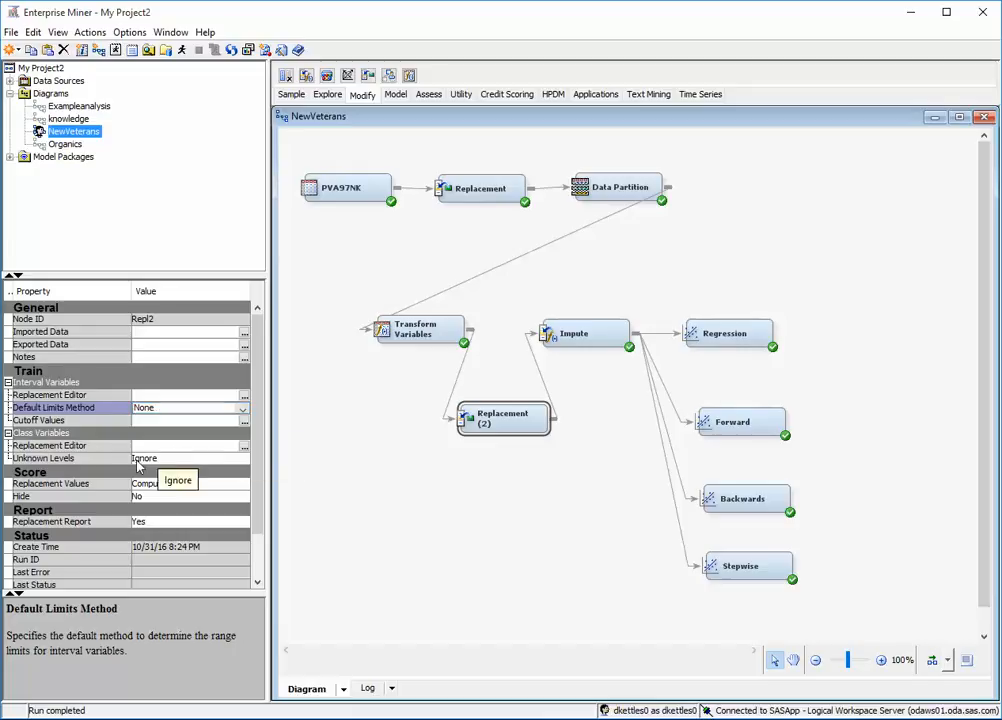
{"action": "left_click", "coordinate": [244, 447]}
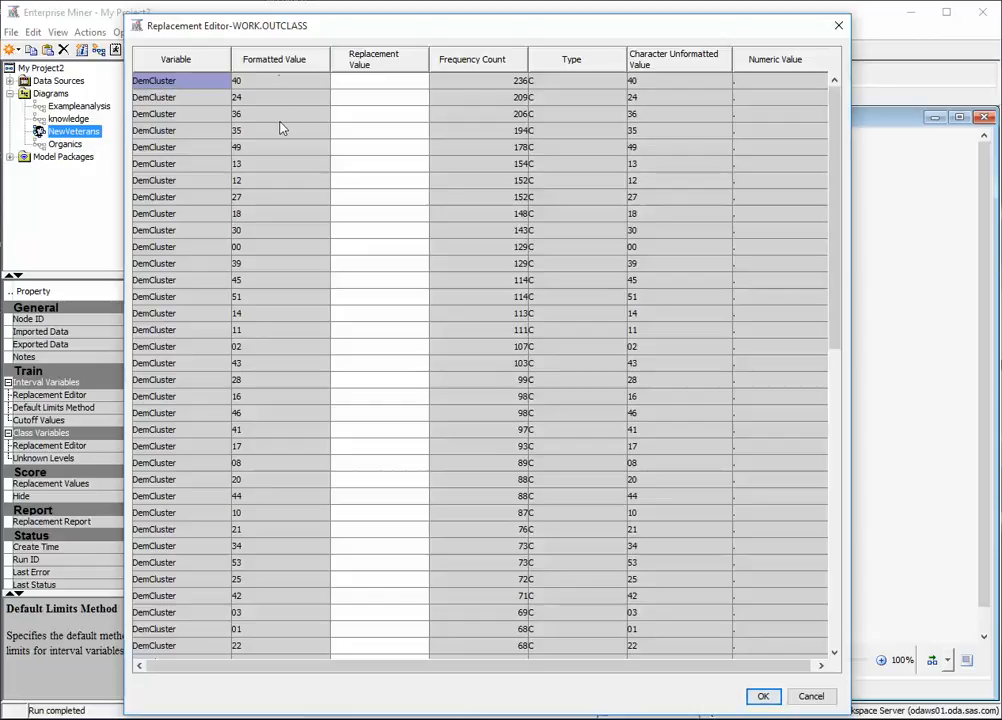
{"action": "left_click_drag", "start_coordinate": [841, 179], "coordinate": [805, 562]}
{"action": "left_click_drag", "start_coordinate": [841, 474], "coordinate": [812, 112]}
{"action": "left_click_drag", "start_coordinate": [828, 213], "coordinate": [752, 161]}
{"action": "left_click_drag", "start_coordinate": [832, 201], "coordinate": [818, 590]}
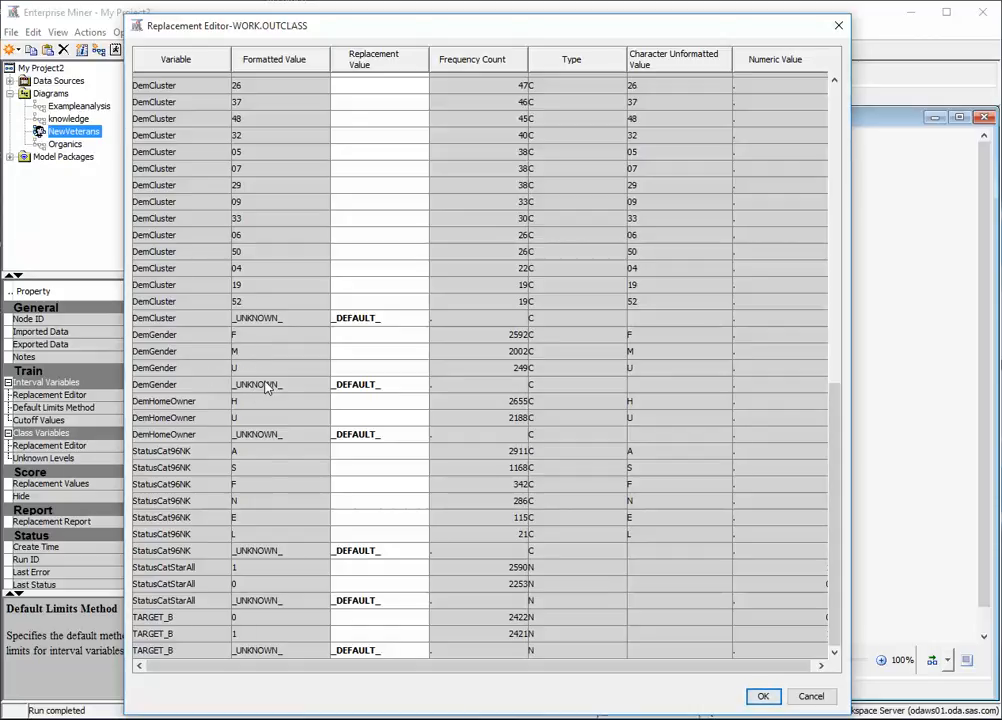
Enter A as the replacement value for the StatusCat96NK levels A and S.
{"action": "left_click", "coordinate": [347, 452]}
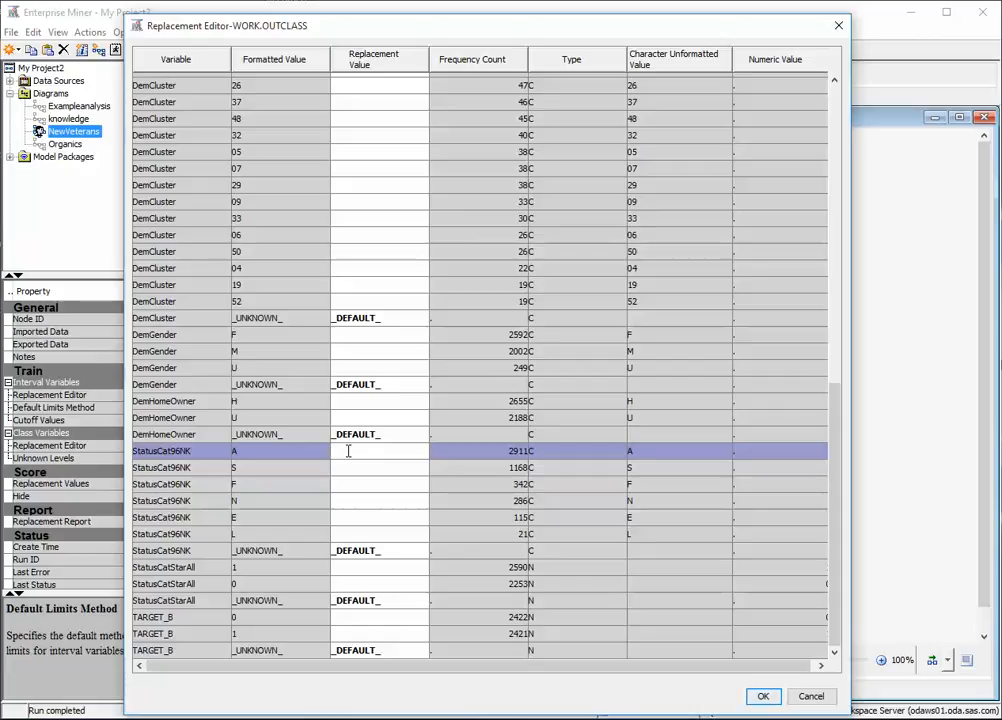
{"action": "type", "text": "A"}
{"action": "left_click", "coordinate": [352, 472]}
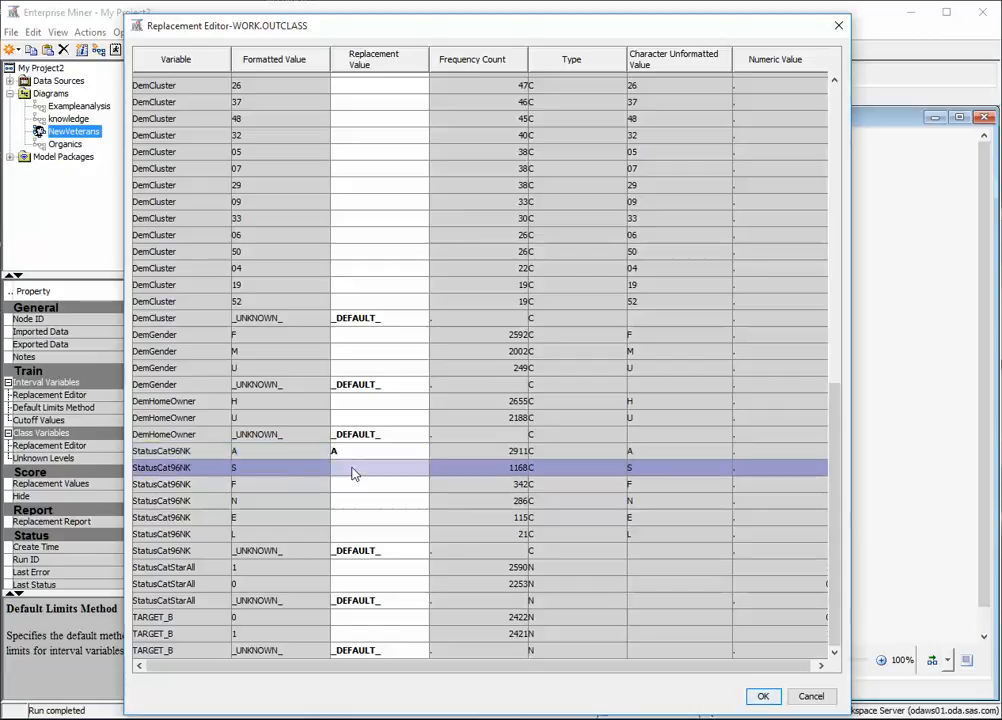
{"action": "left_click", "coordinate": [352, 467]}
{"action": "type", "text": "A"}
Enter N as the replacement value for the StatusCat96NK levels F and N.
{"action": "left_click", "coordinate": [372, 484]}
{"action": "type", "text": "N"}
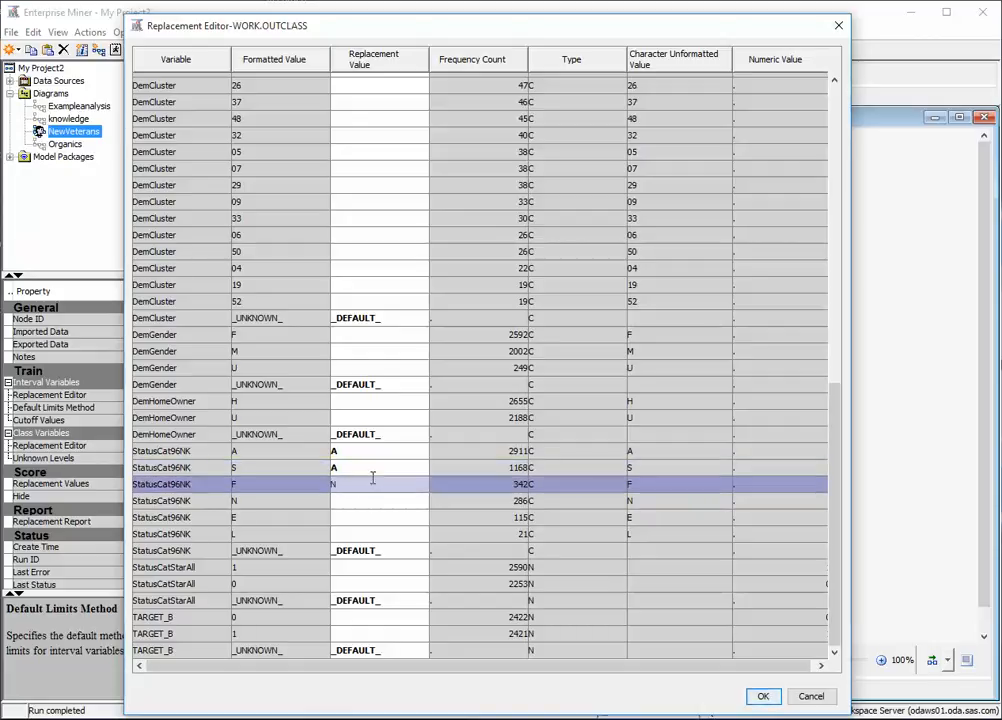
{"action": "left_click", "coordinate": [371, 502]}
{"action": "type", "text": "N"}
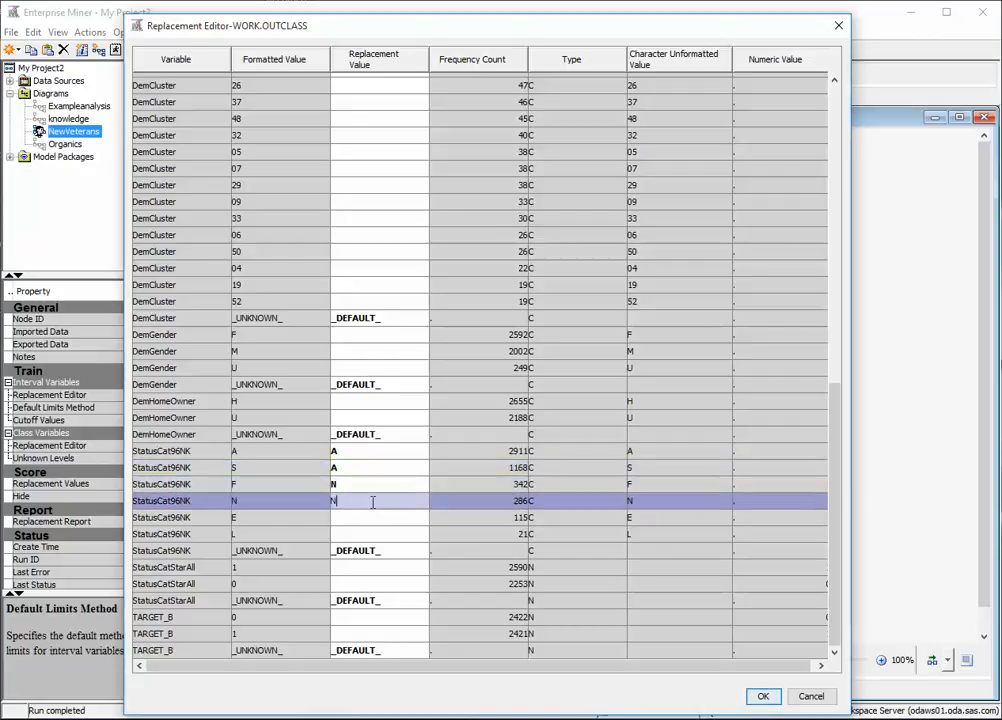
Enter L as the replacement value for the StatusCat96NK levels E and L, and save the replacements.
{"action": "left_click", "coordinate": [372, 519]}
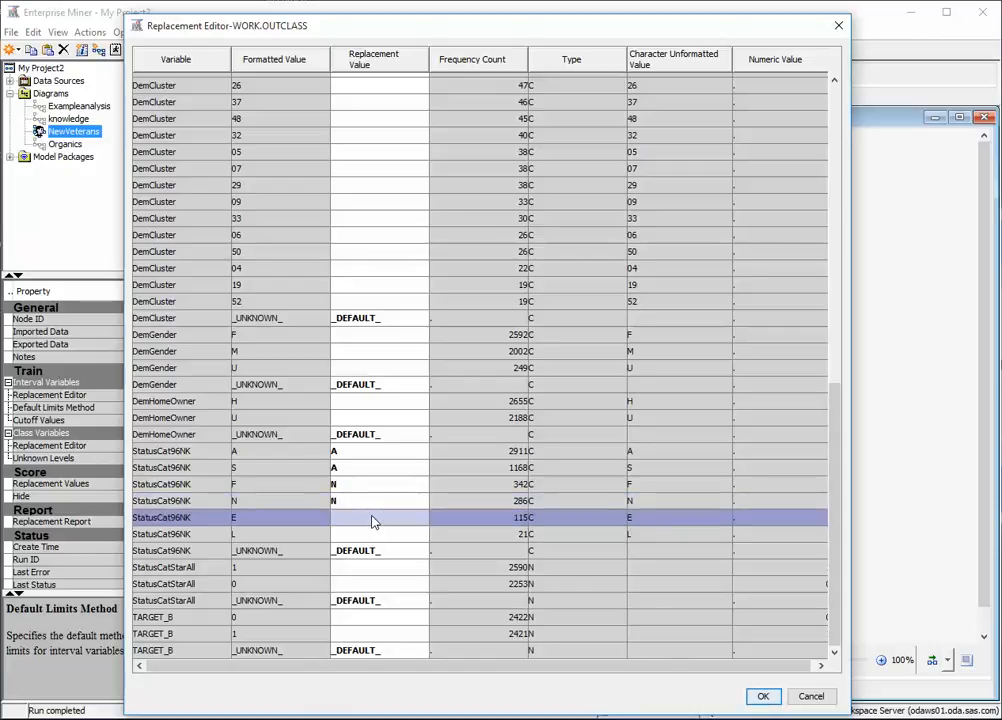
{"action": "type", "text": "L"}
{"action": "left_click", "coordinate": [376, 535]}
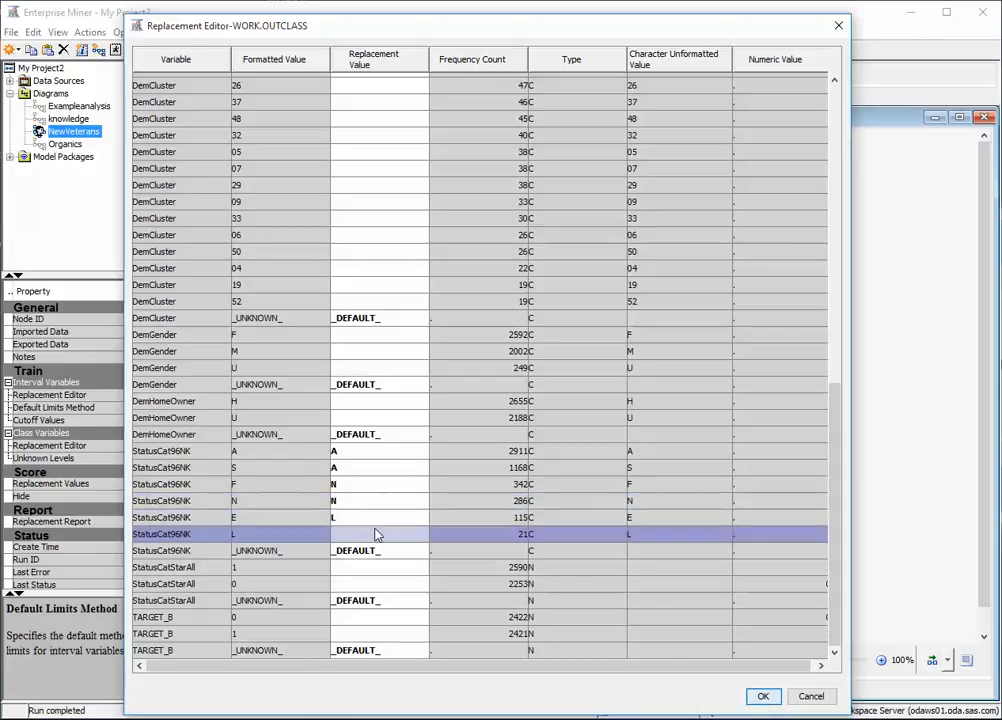
{"action": "type", "text": "L"}
{"action": "left_click", "coordinate": [764, 697]}
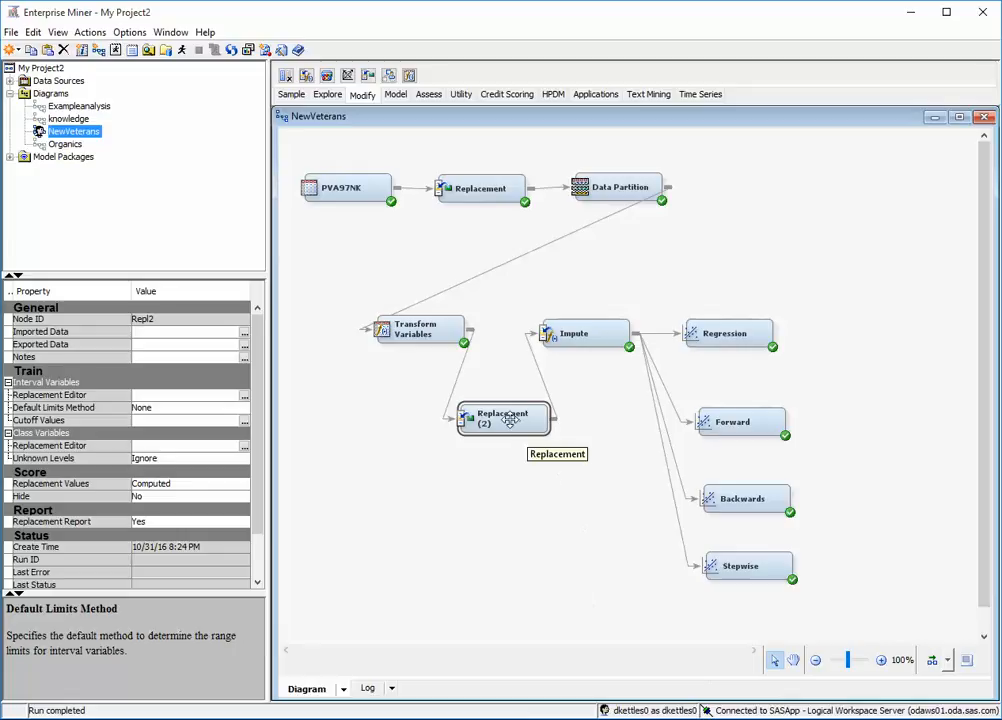
Run the diagram path through the Replacement (2) node.
{"action": "right_click", "coordinate": [511, 423]}
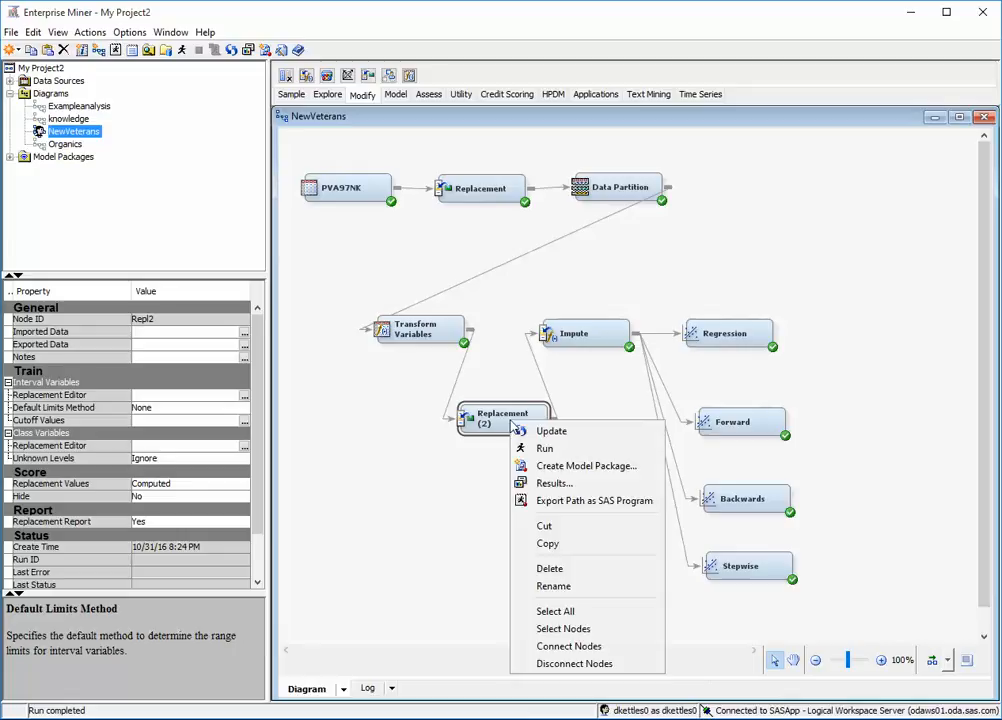
{"action": "left_click", "coordinate": [568, 447]}
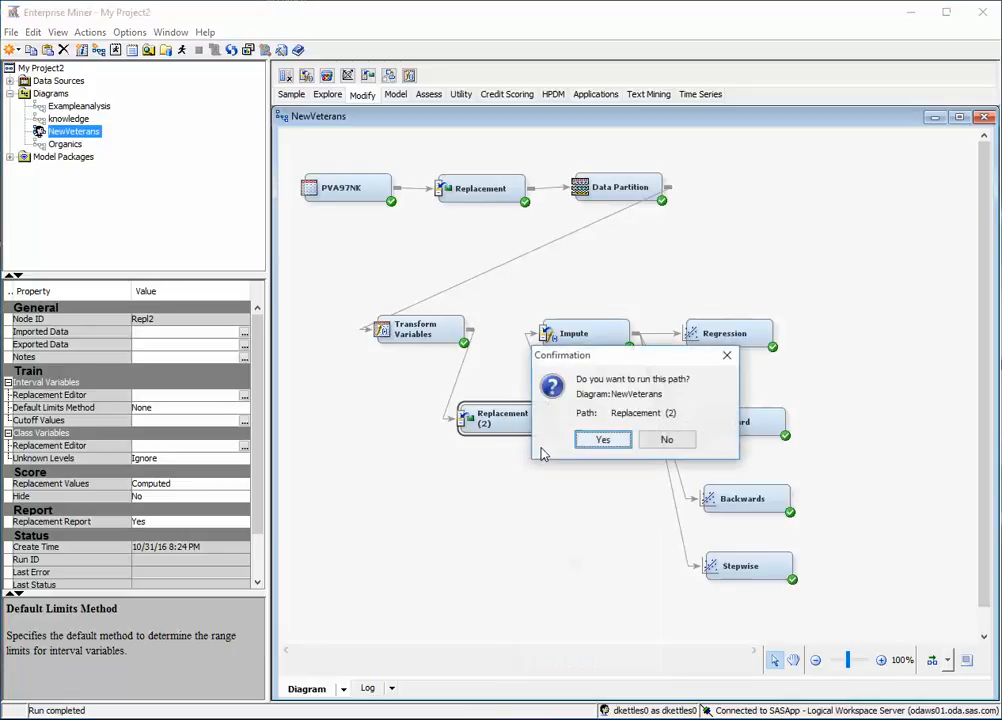
{"action": "left_click", "coordinate": [602, 441]}
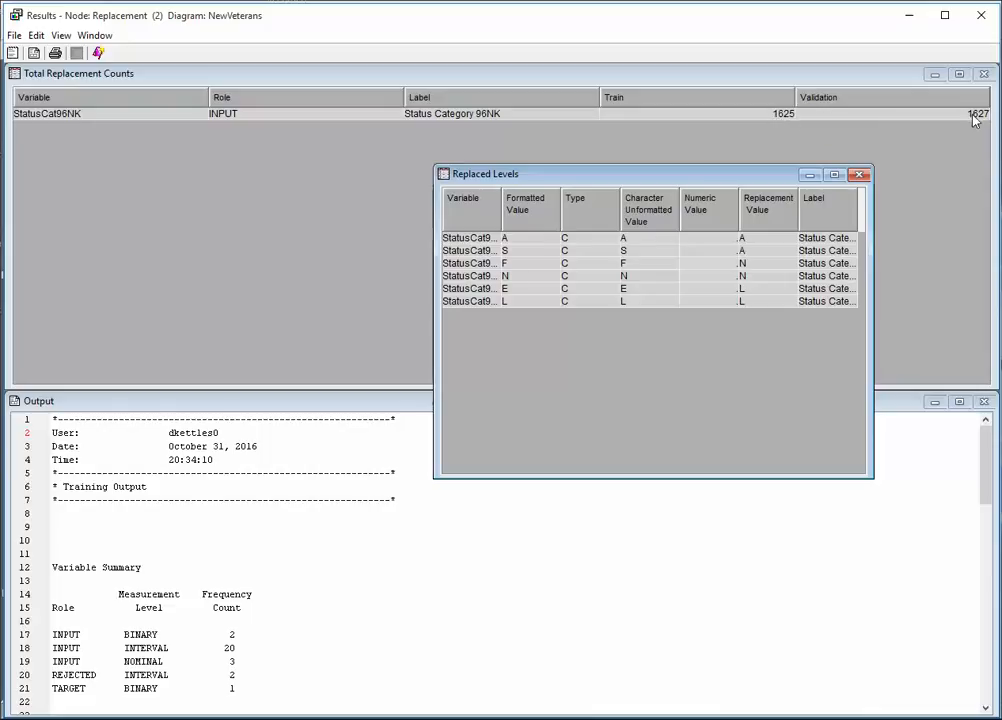
Review the Replaced Levels table in the Replacement (2) results to check how the StatusCat96NK levels are mapped.
{"action": "left_click", "coordinate": [66, 39]}
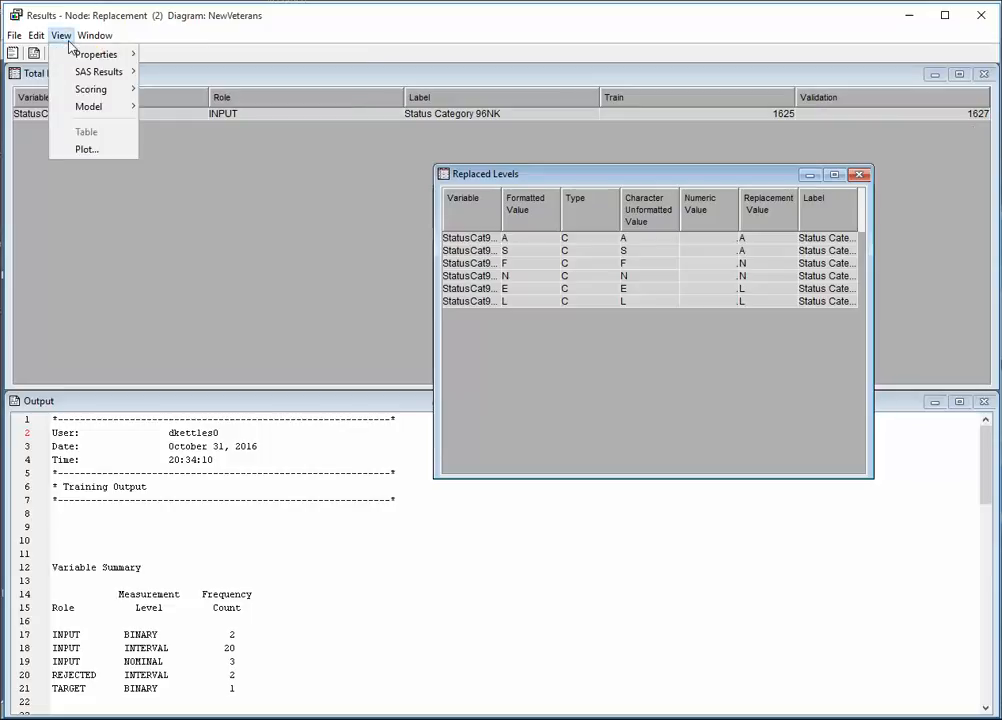
{"action": "mouse_move", "coordinate": [89, 108]}
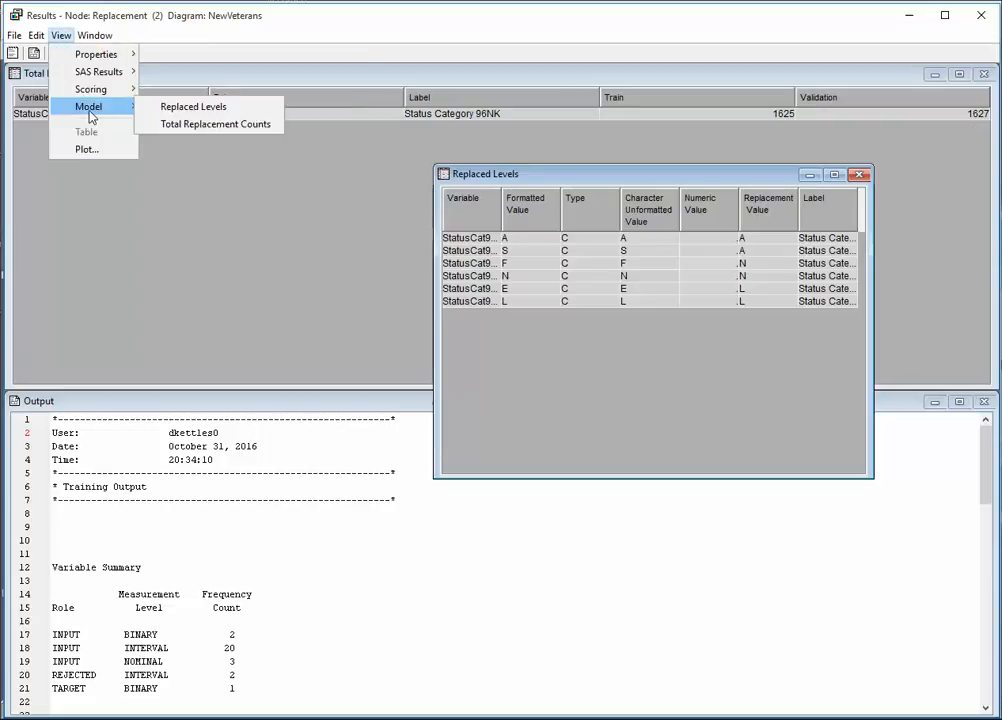
{"action": "left_click", "coordinate": [617, 183]}
{"action": "mouse_move", "coordinate": [629, 181]}
{"action": "left_mouse_down"}
{"action": "mouse_move", "coordinate": [604, 186]}
{"action": "mouse_move", "coordinate": [641, 188]}
{"action": "left_mouse_up"}
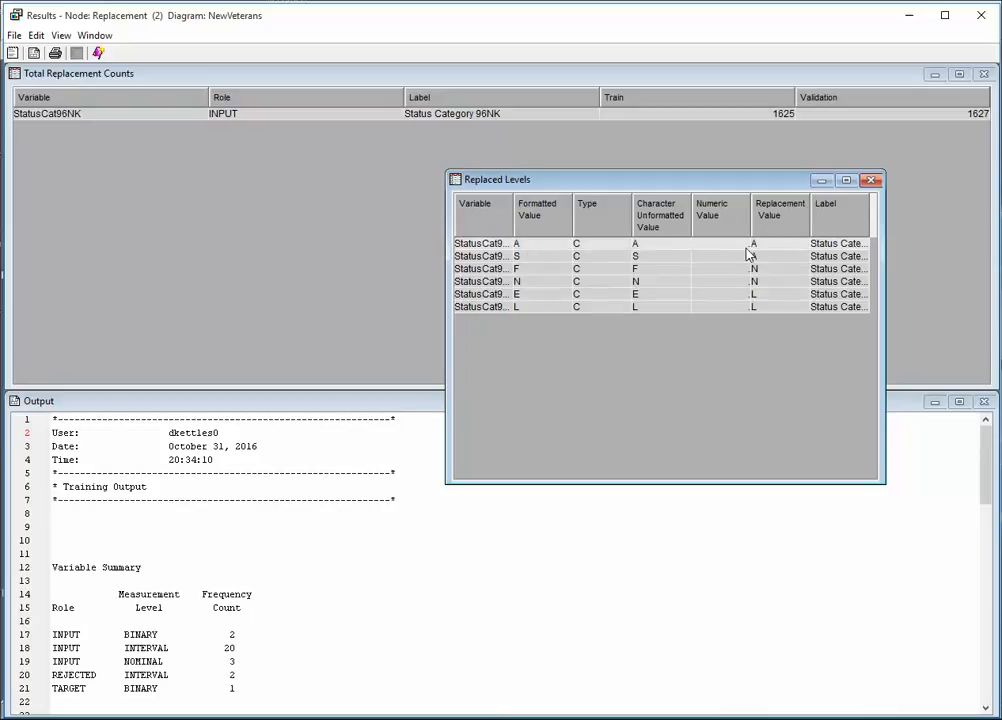
{"action": "left_click", "coordinate": [537, 257]}
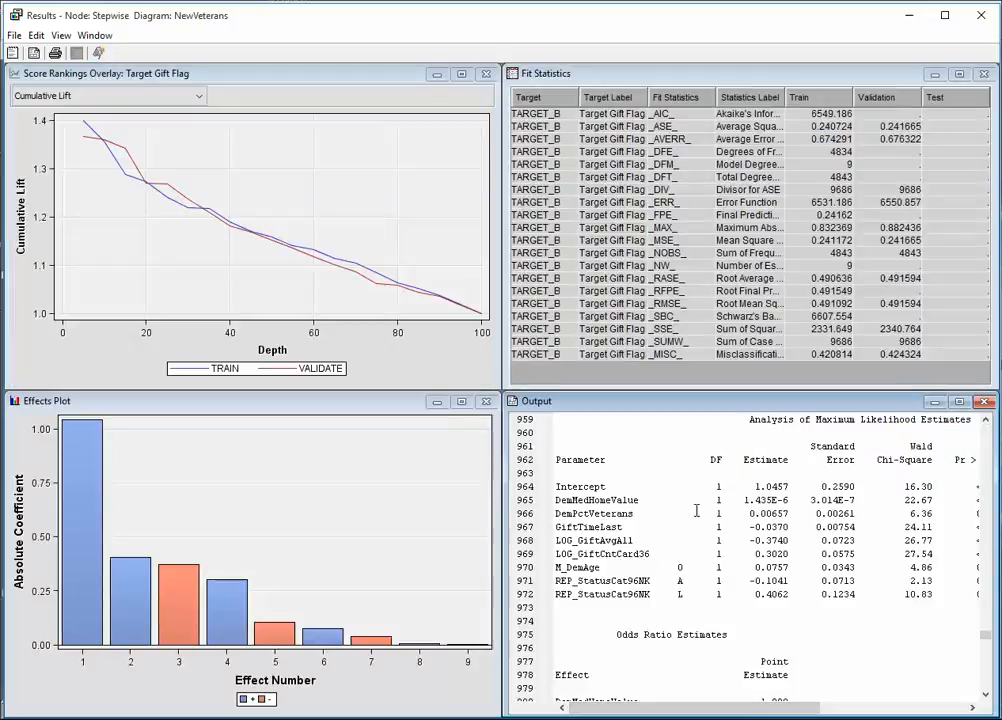
Maximize the Output of the Stepwise results and examine the stepwise selection summary and the Type 3 effect of REP_StatusCat96NK.
{"action": "left_click", "coordinate": [965, 410]}
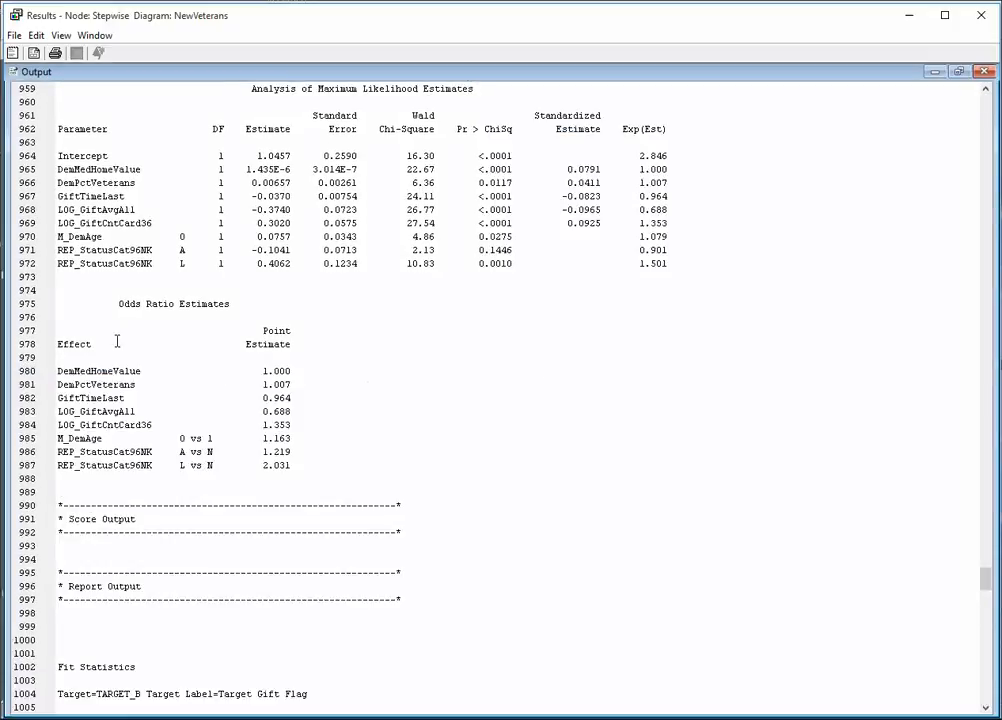
{"action": "scroll", "coordinate": [110, 340], "scroll_direction": "up", "scroll_amount": 2}
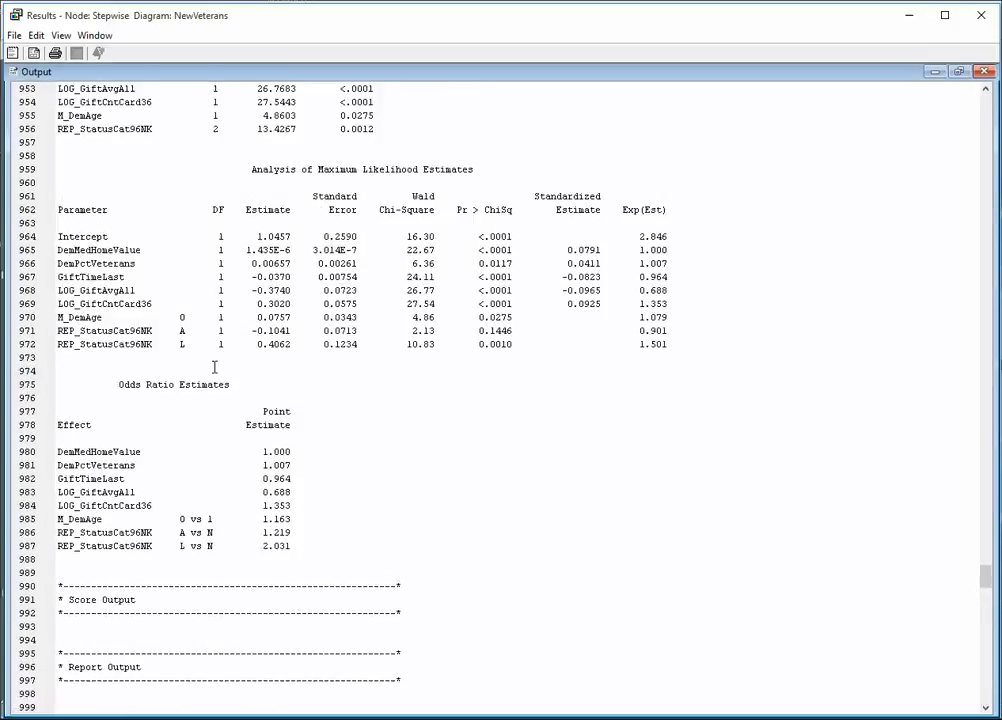
{"action": "scroll", "coordinate": [214, 367], "scroll_direction": "up", "scroll_amount": 14}
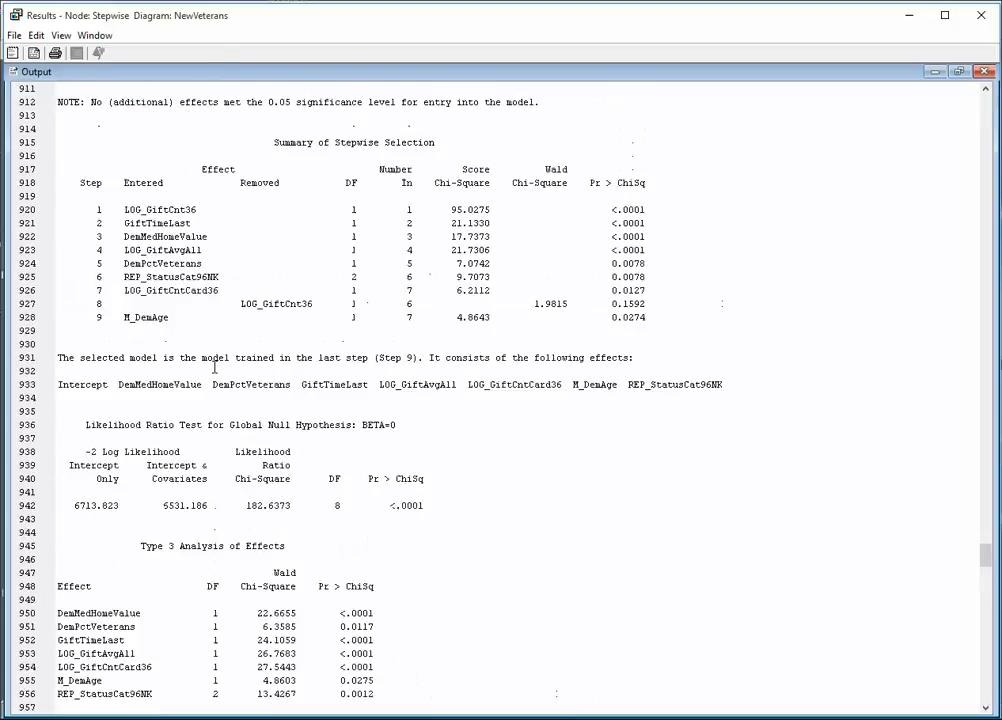
{"action": "scroll", "coordinate": [214, 367], "scroll_direction": "down", "scroll_amount": 2}
{"action": "scroll", "coordinate": [214, 234], "scroll_direction": "down", "scroll_amount": 1}
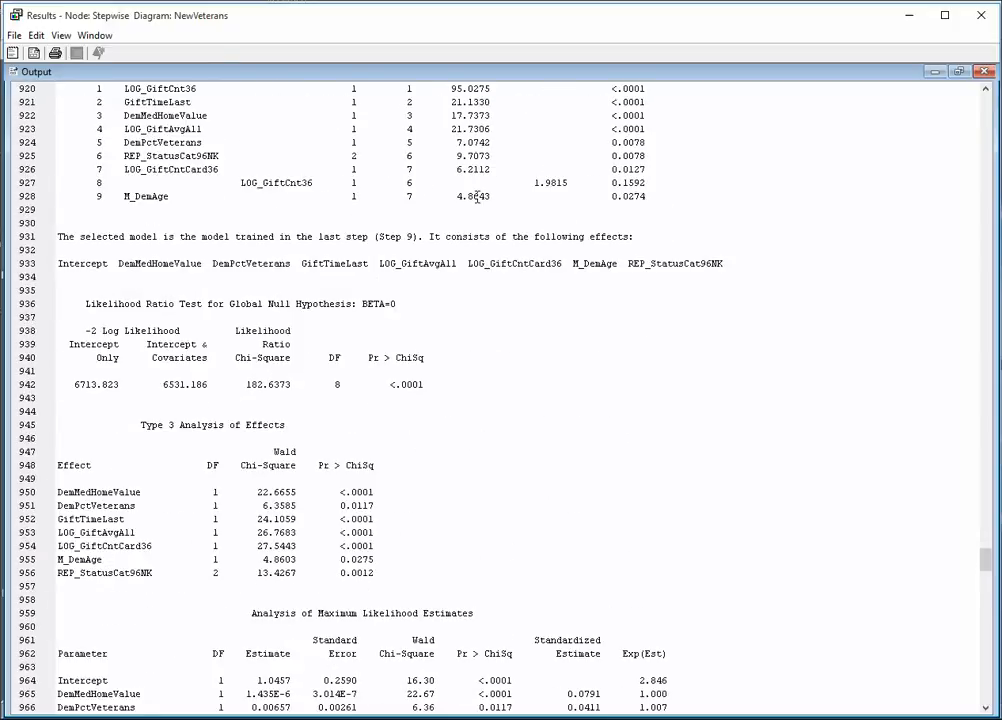
{"action": "scroll", "coordinate": [309, 282], "scroll_direction": "down", "scroll_amount": 3}
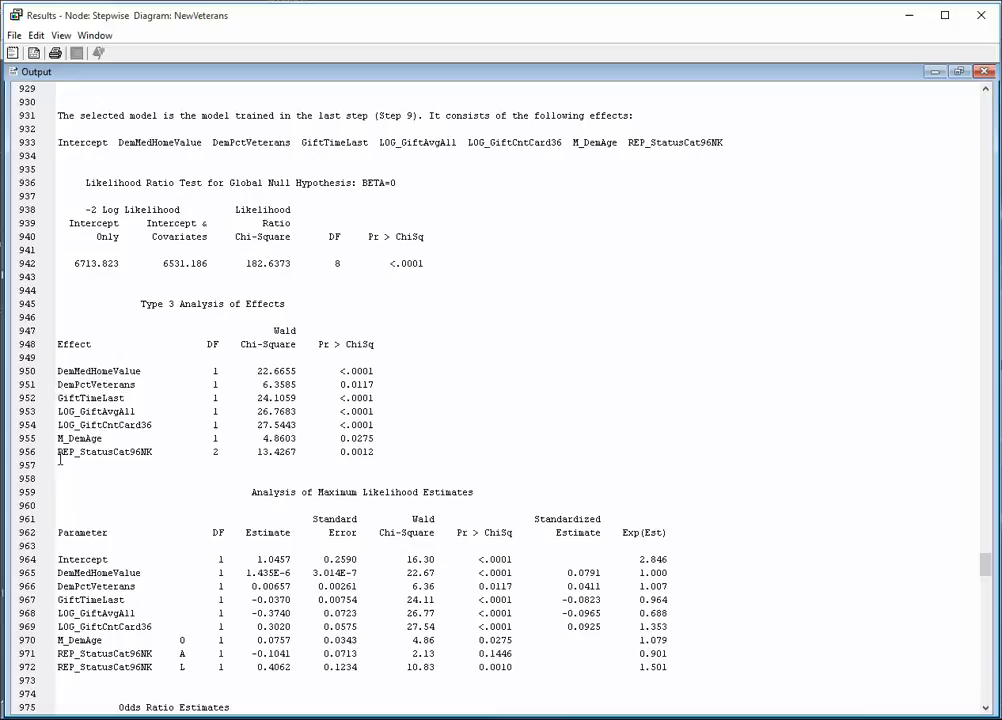
{"action": "double_click", "coordinate": [134, 441]}
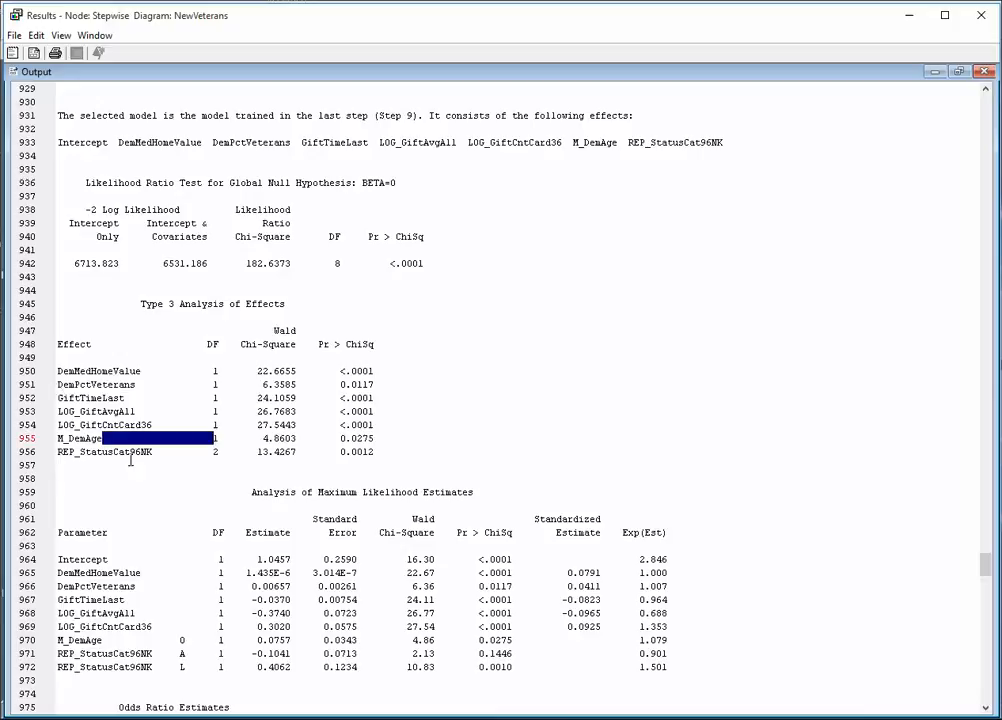
{"action": "left_click", "coordinate": [125, 452]}
{"action": "double_click", "coordinate": [125, 452]}
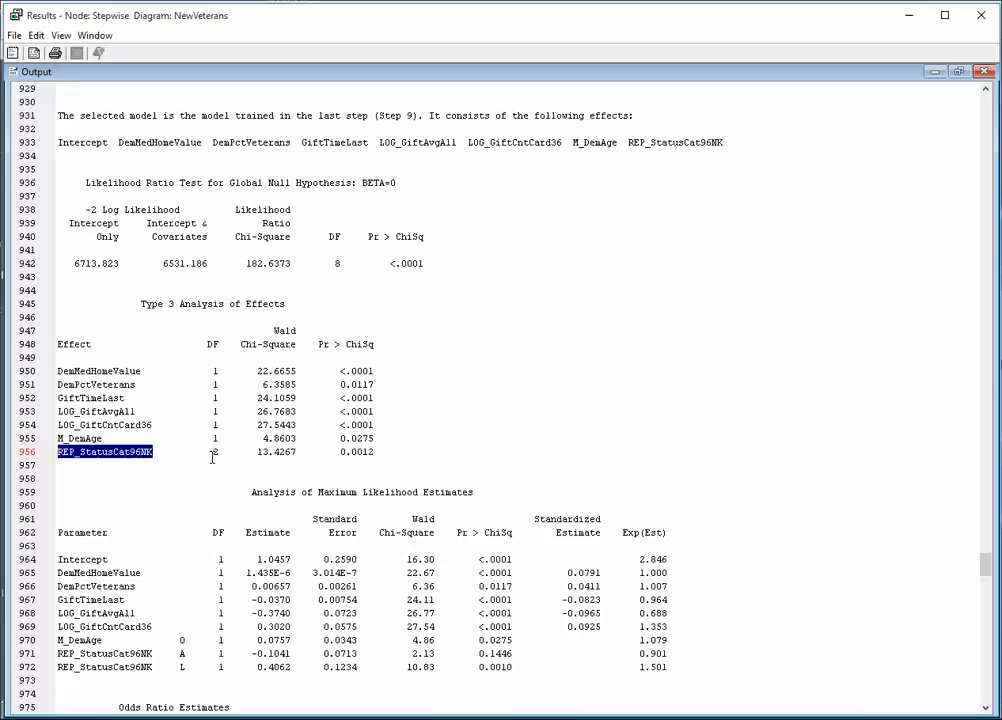
Examine the odds ratio estimates for M_DemAge and the REP_StatusCat96NK level comparisons in the Stepwise output.
{"action": "scroll", "coordinate": [212, 458], "scroll_direction": "down", "scroll_amount": 4}
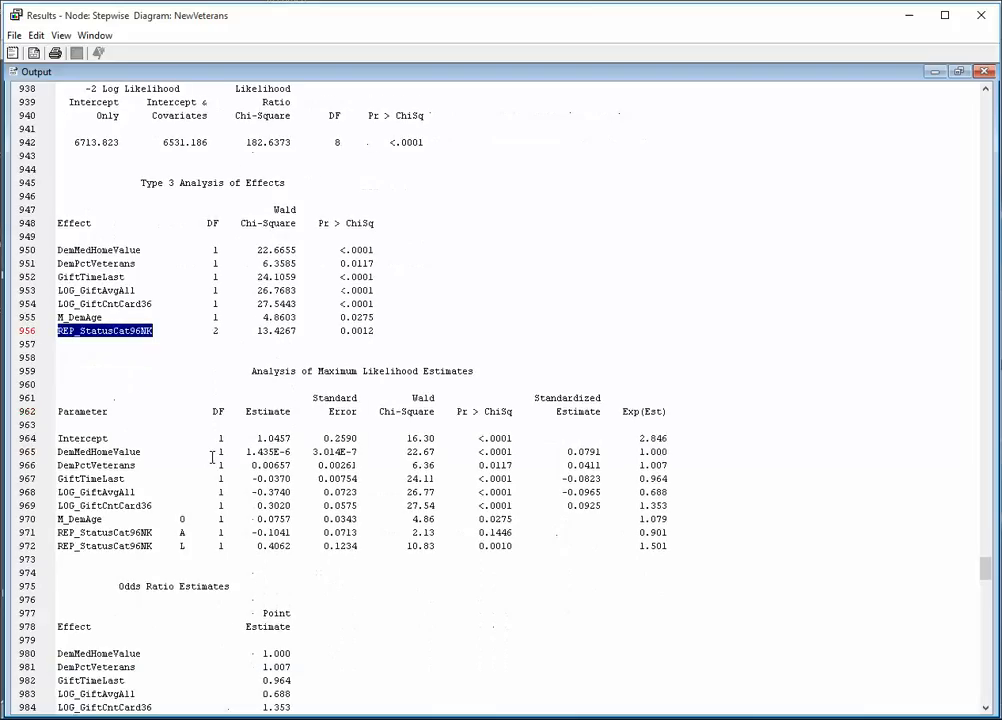
{"action": "scroll", "coordinate": [212, 458], "scroll_direction": "down", "scroll_amount": 2}
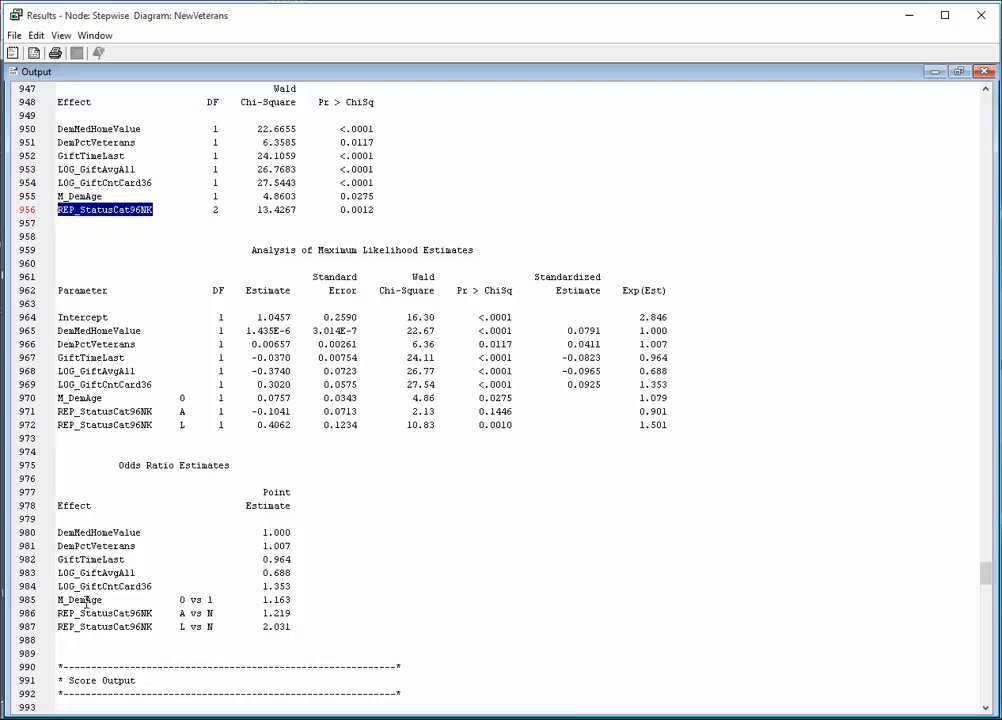
{"action": "left_click", "coordinate": [190, 603]}
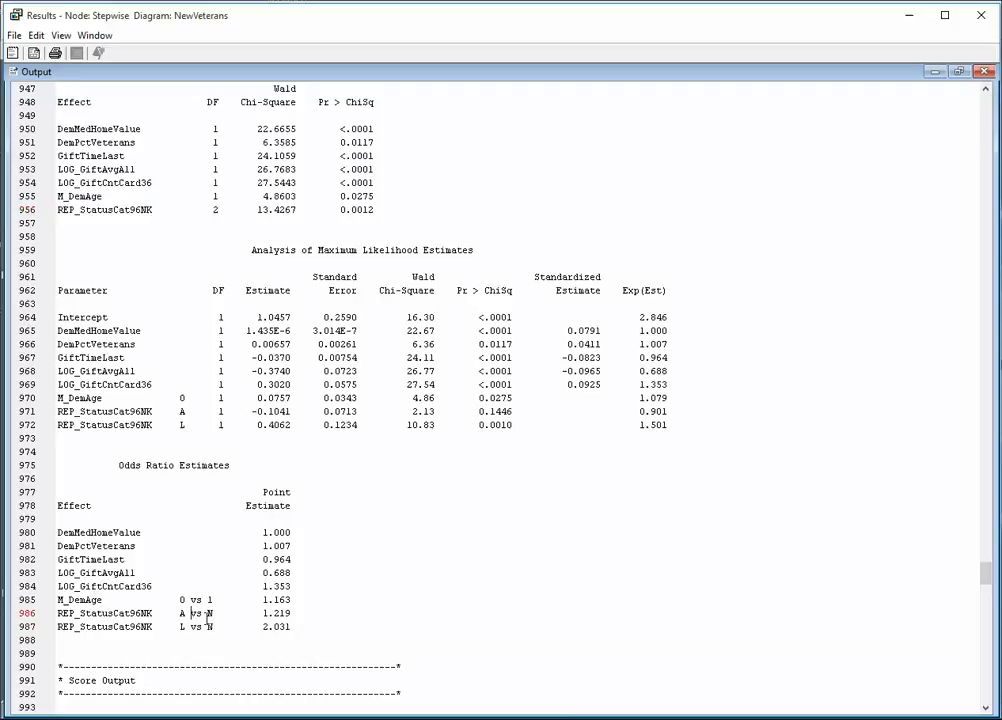
{"action": "left_click", "coordinate": [203, 621]}
{"action": "left_click", "coordinate": [220, 613]}
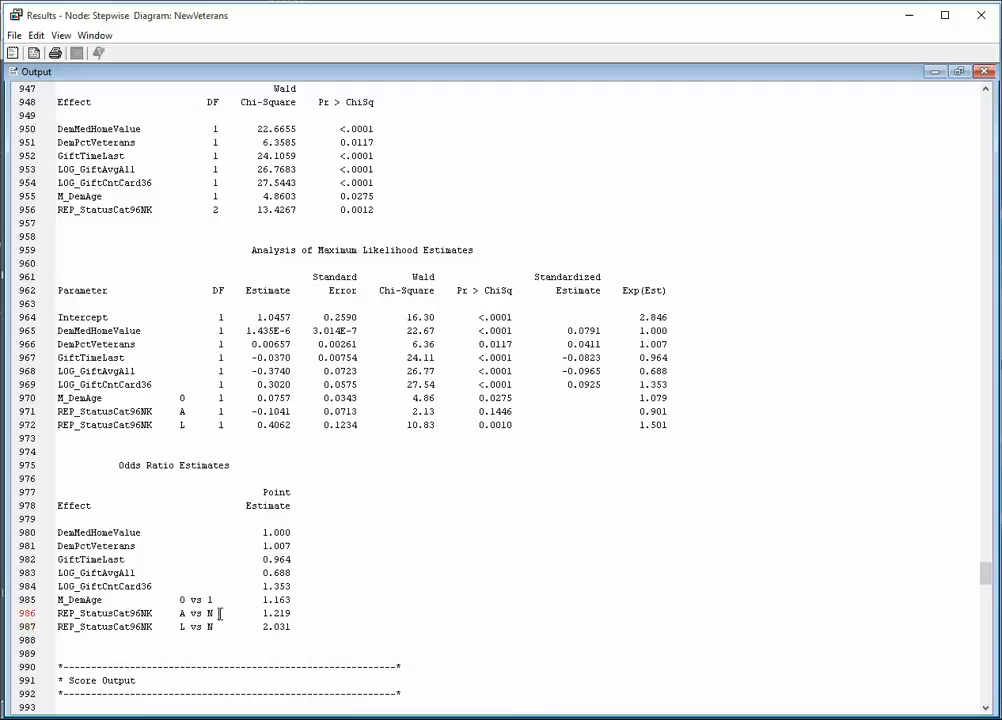